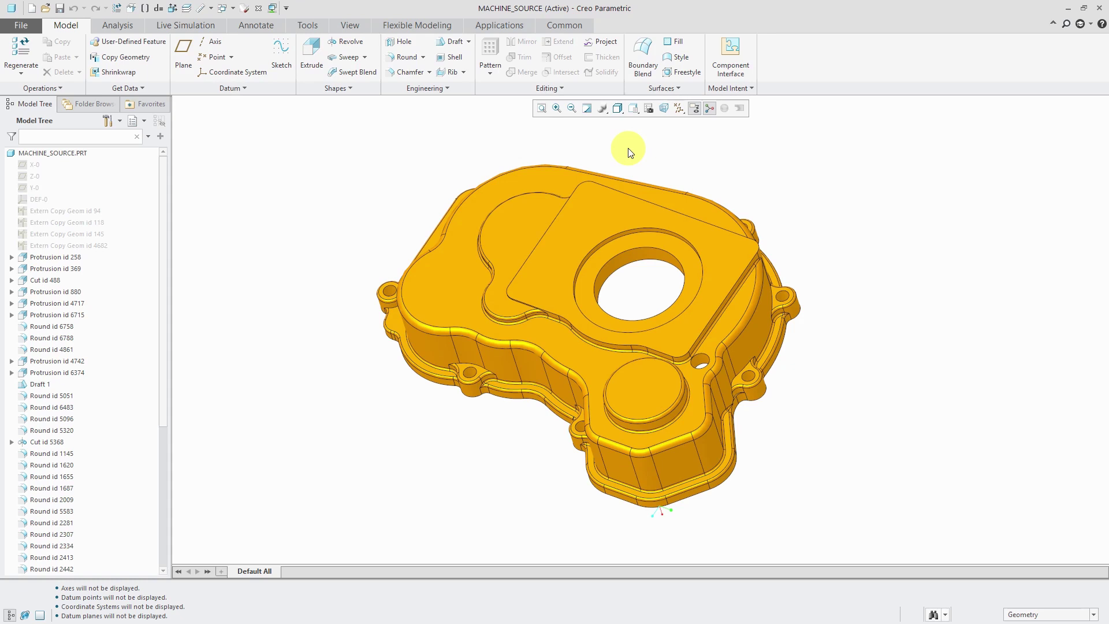
Create a manufacturing file of the Expert machinist sub-type with the default name mfg0001, and quit the NC-Wizard
click(22, 27)
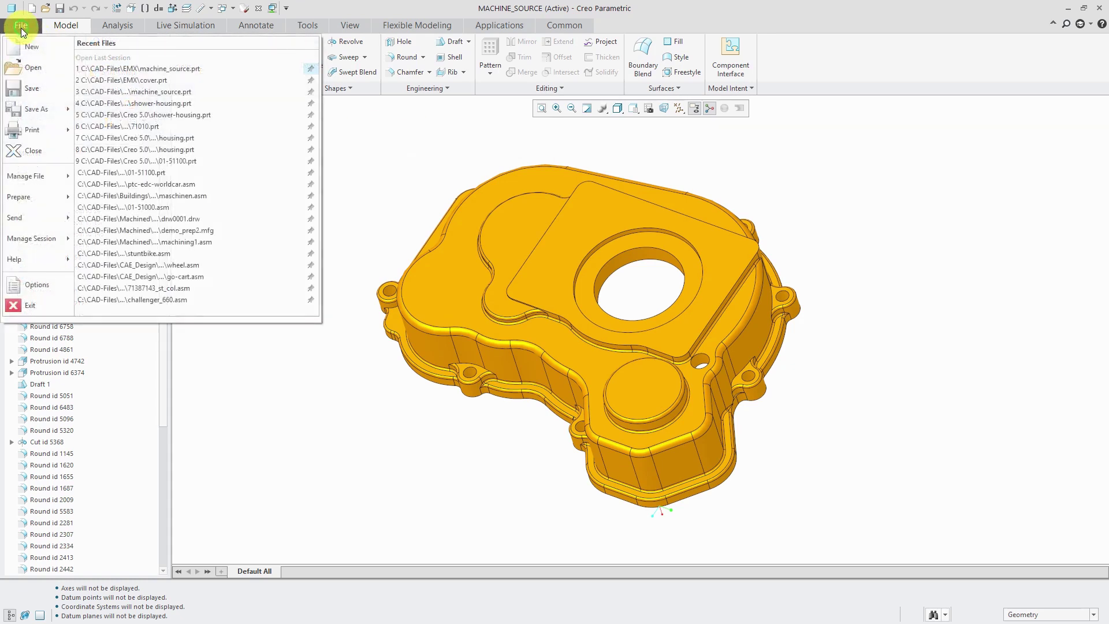
click(23, 46)
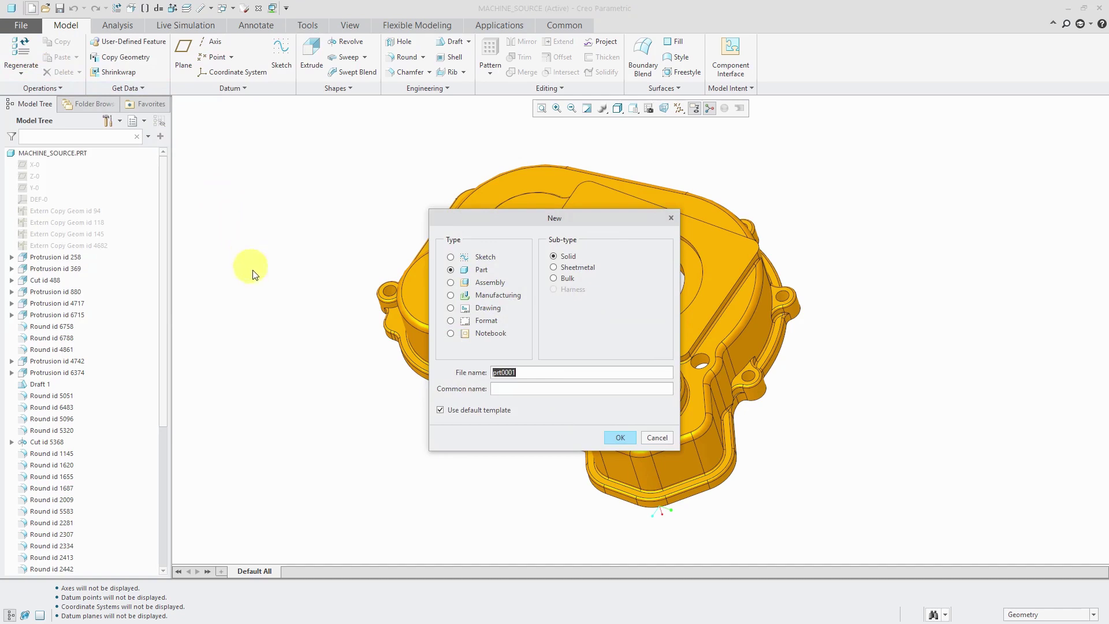
click(490, 295)
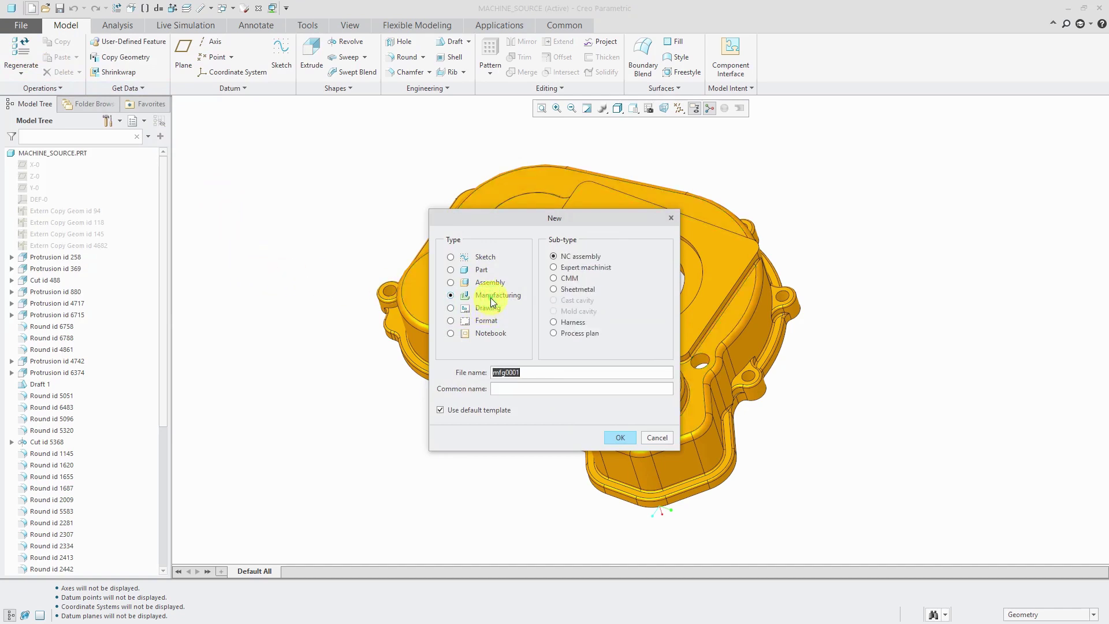
click(593, 269)
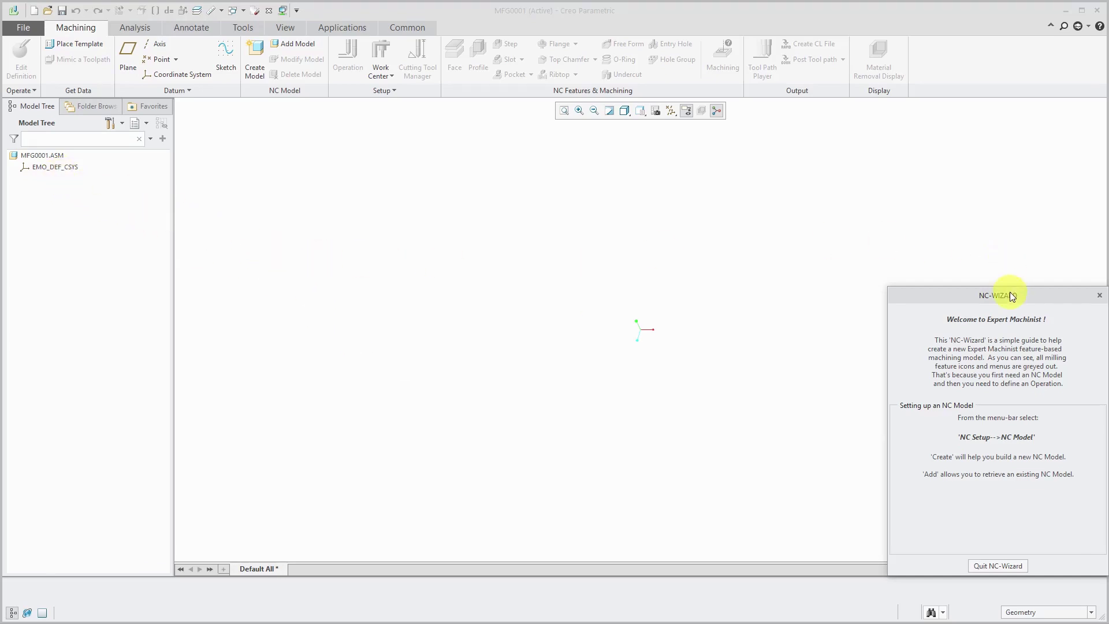
drag(1011, 295, 908, 198)
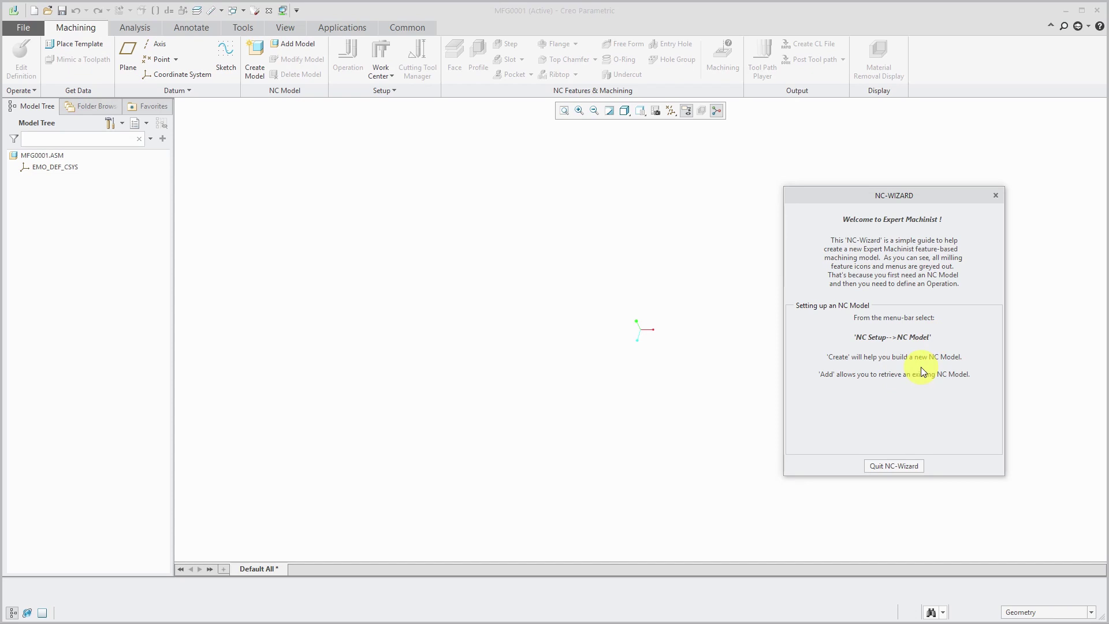
click(899, 469)
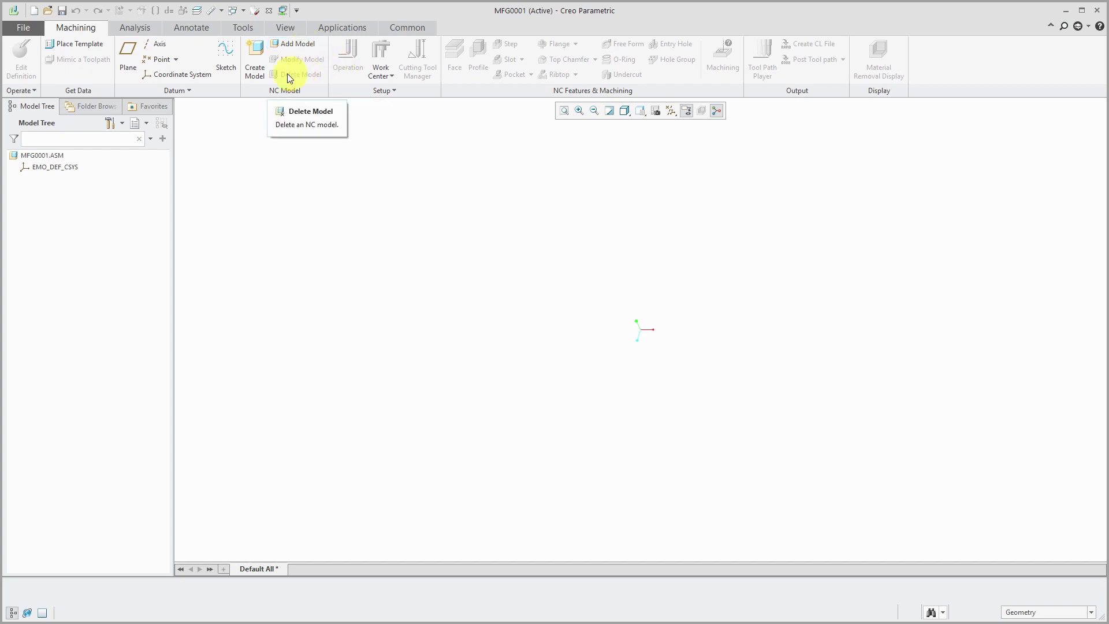
Create an NC model and add machine_source.prt from C:\CAD-Files\EMX as its reference model
click(261, 65)
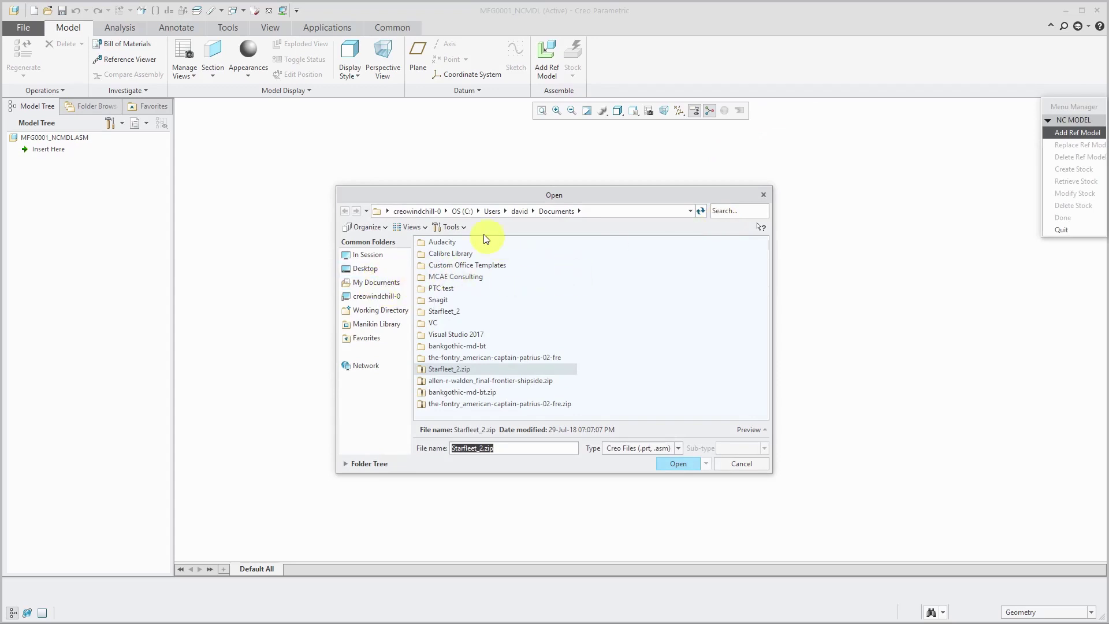
click(462, 211)
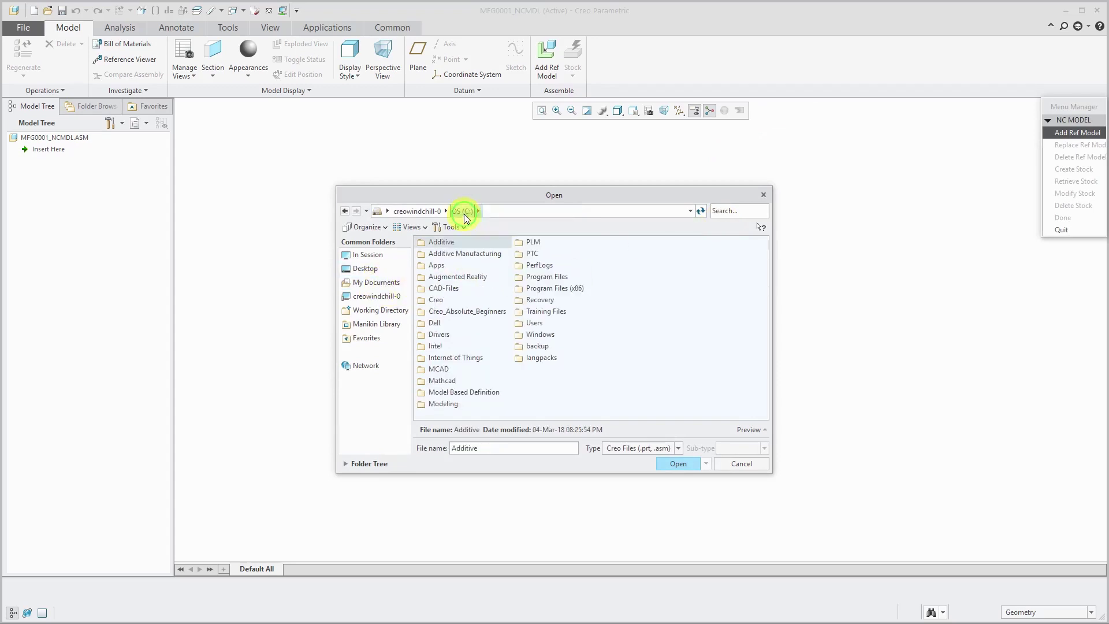
double_click(451, 289)
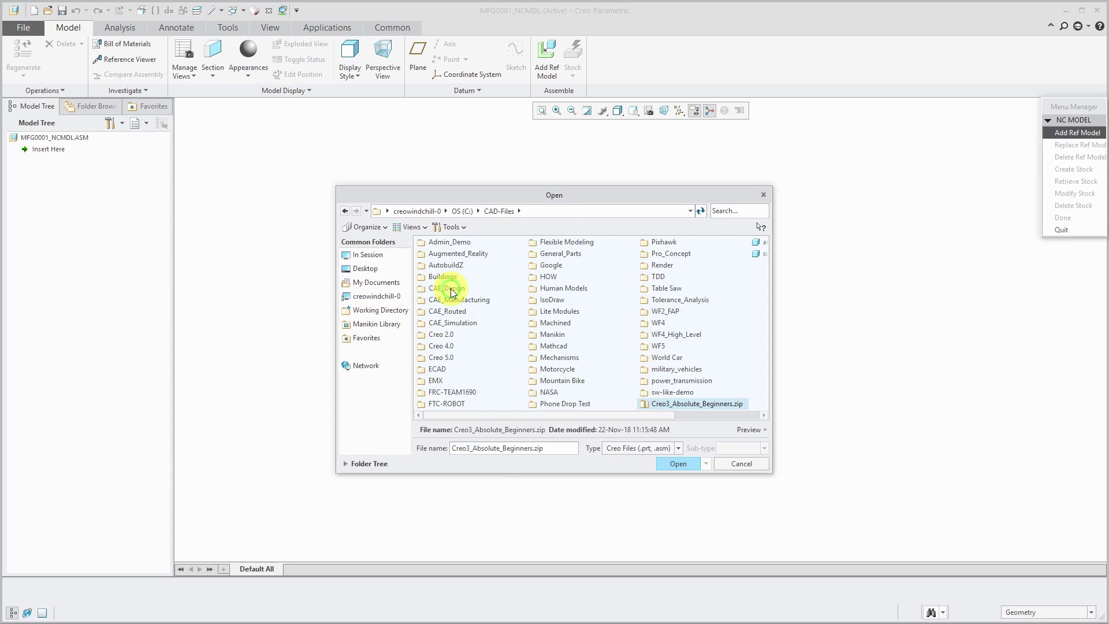
double_click(437, 382)
double_click(467, 255)
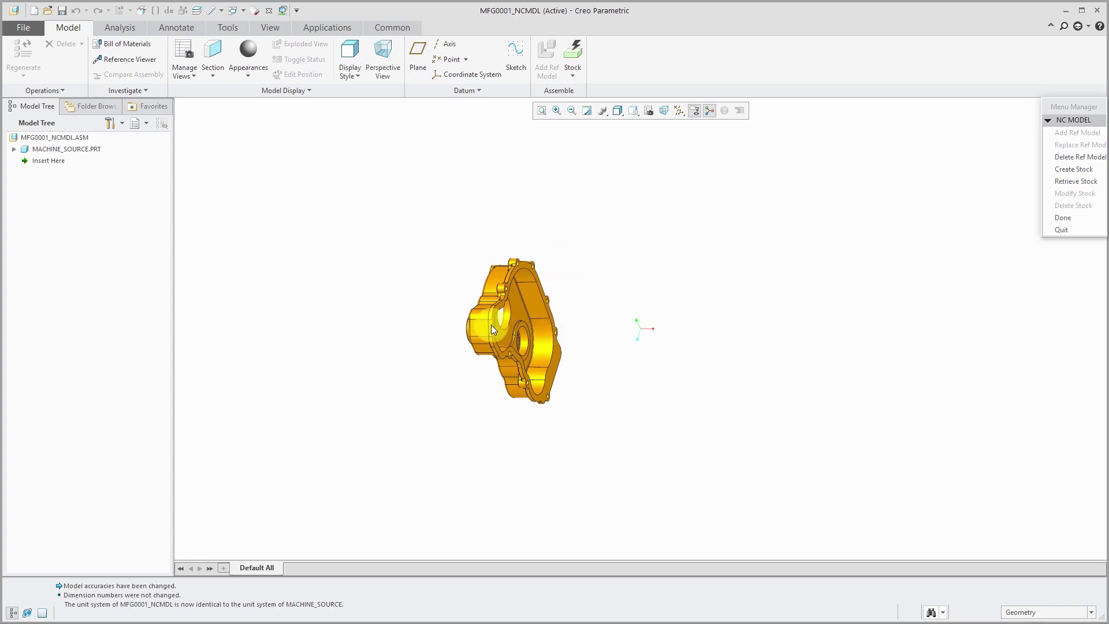
Start creating a stock workpiece around the machine_source reference model
middle_drag(512, 324, 738, 198)
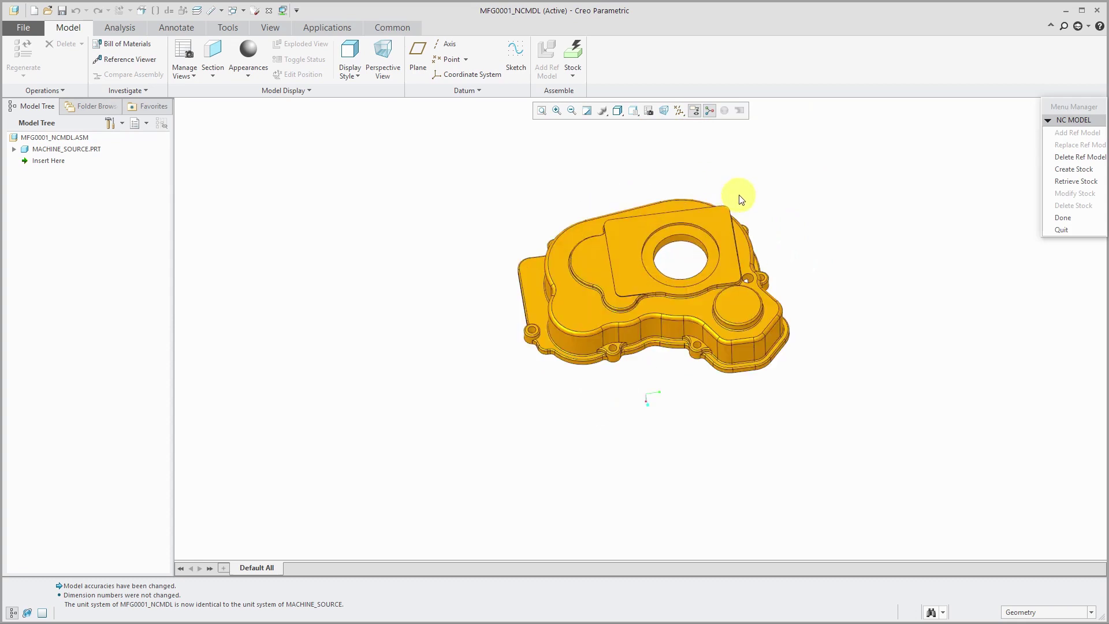
click(1061, 169)
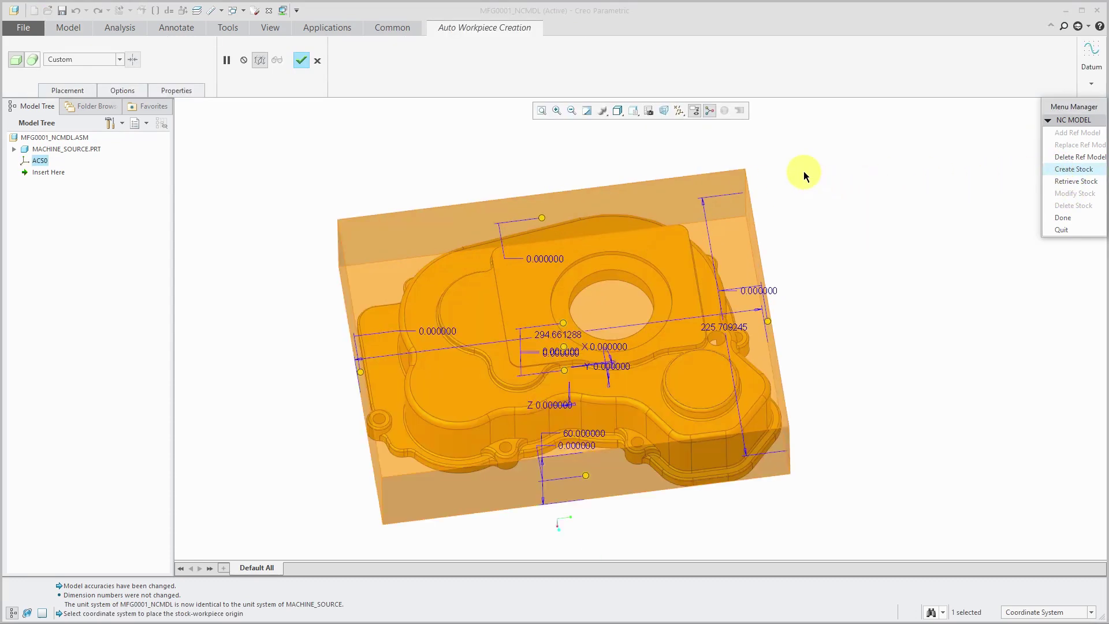
middle_drag(701, 235, 698, 216)
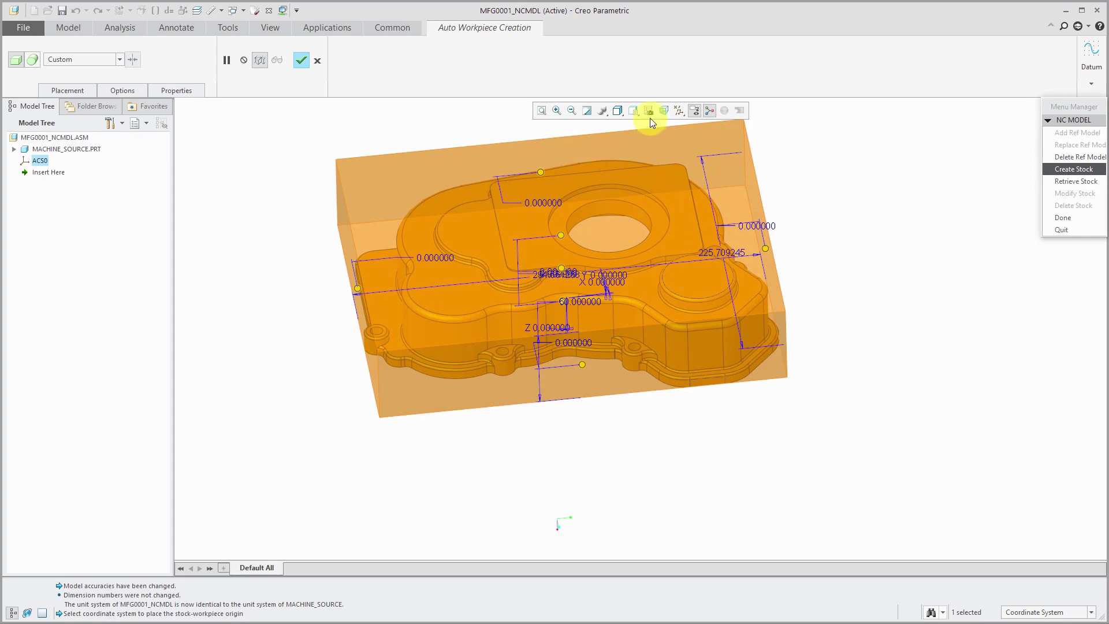
Reorient the view by reference, using the flange's flat side surface as Front and the cover's upper flat surface as Top
click(636, 112)
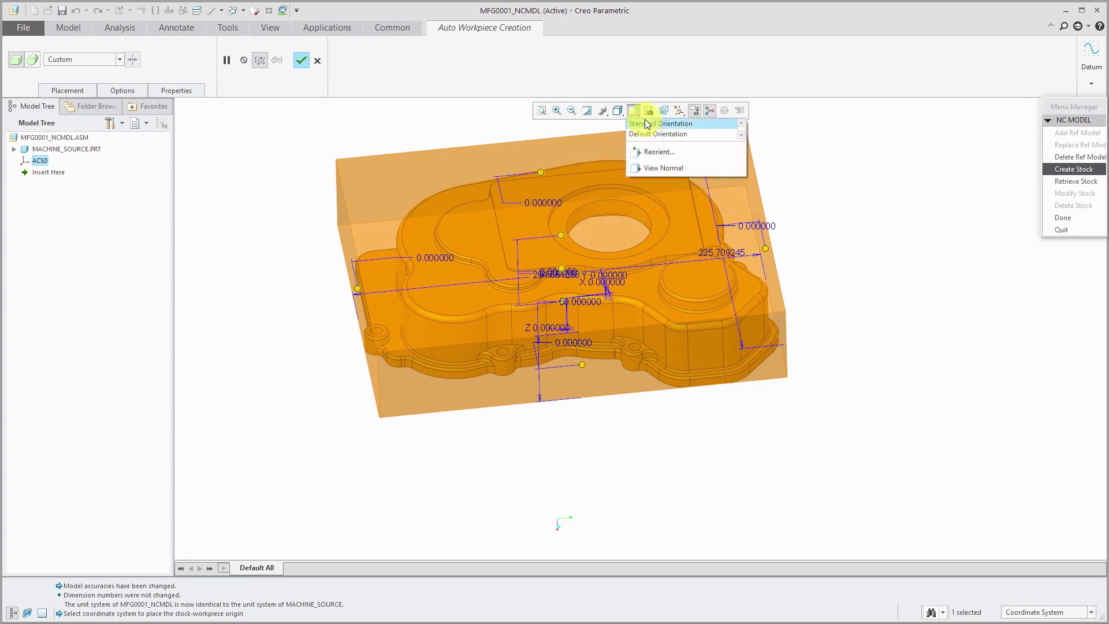
click(644, 153)
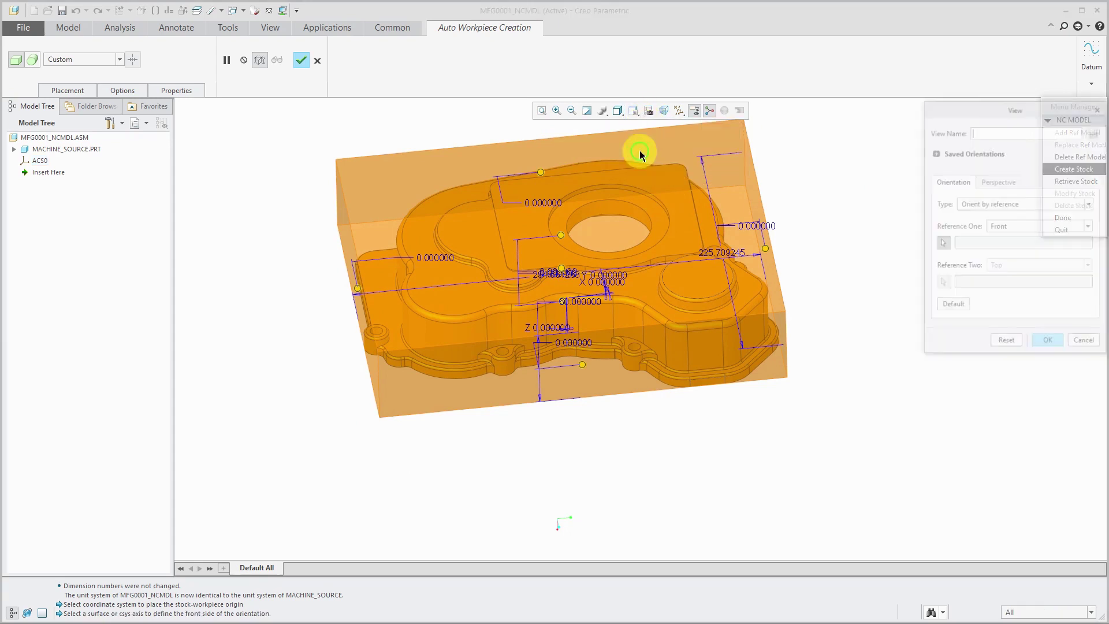
middle_drag(332, 365, 403, 335)
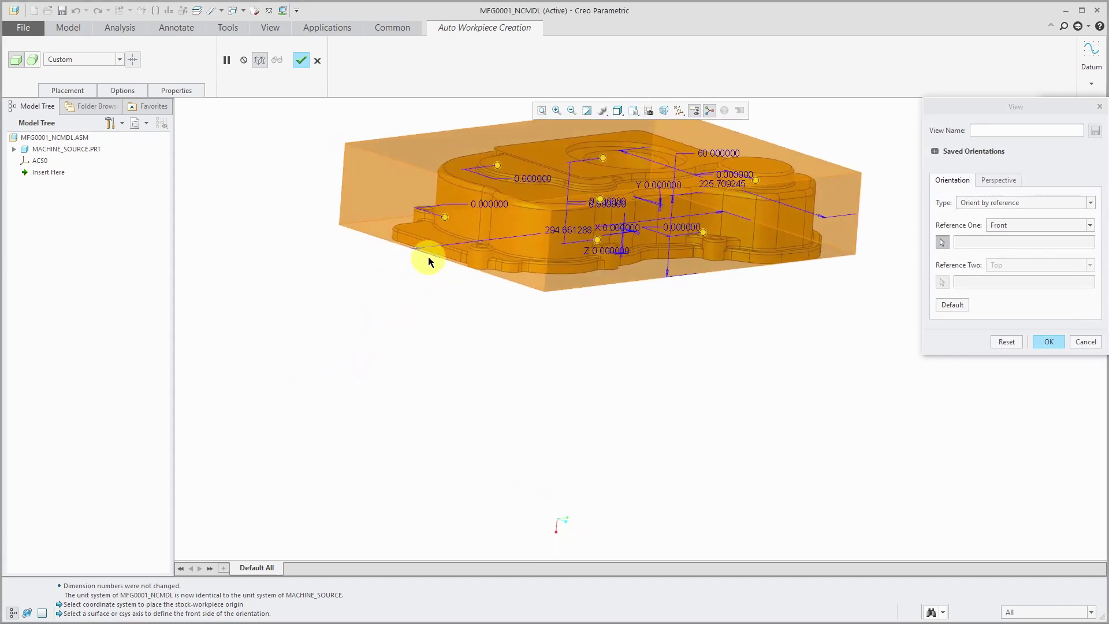
scroll(441, 247, up, 5)
click(441, 248)
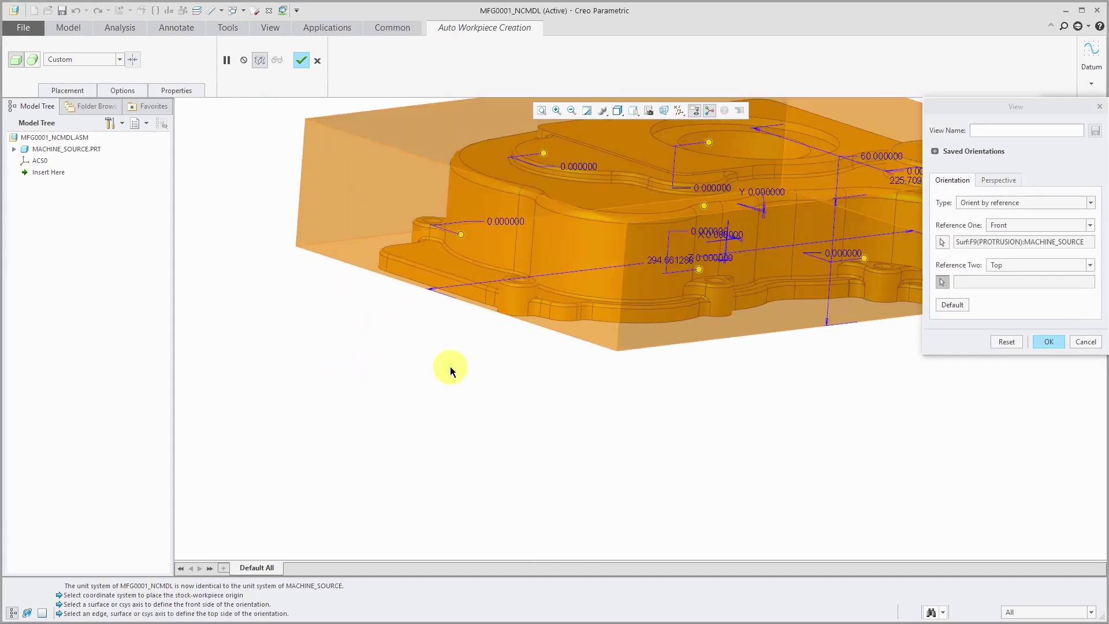
click(576, 186)
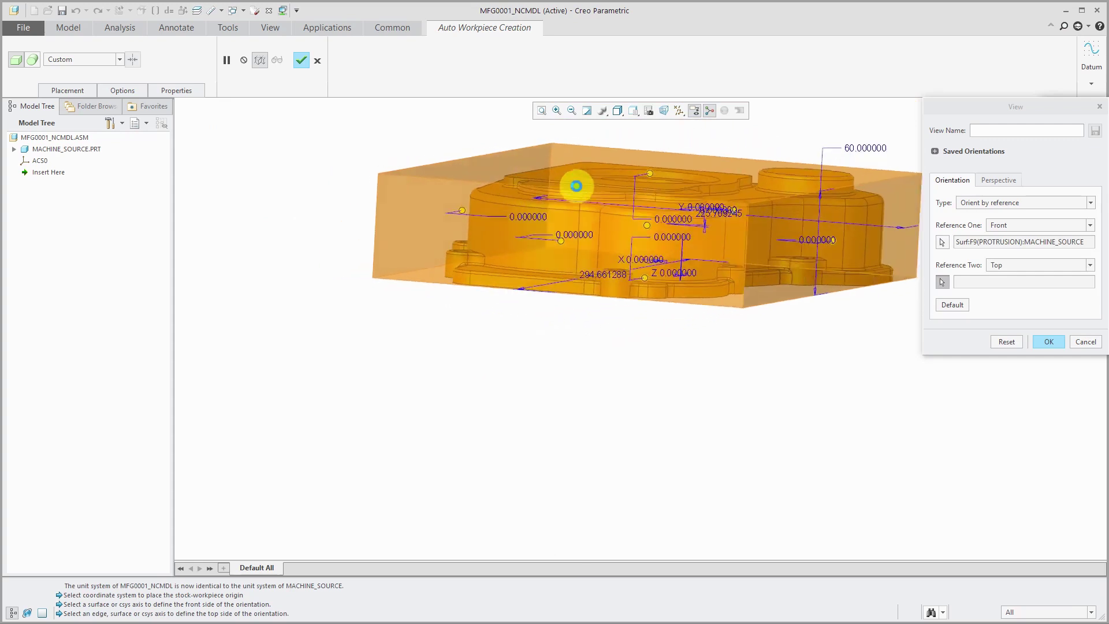
click(618, 182)
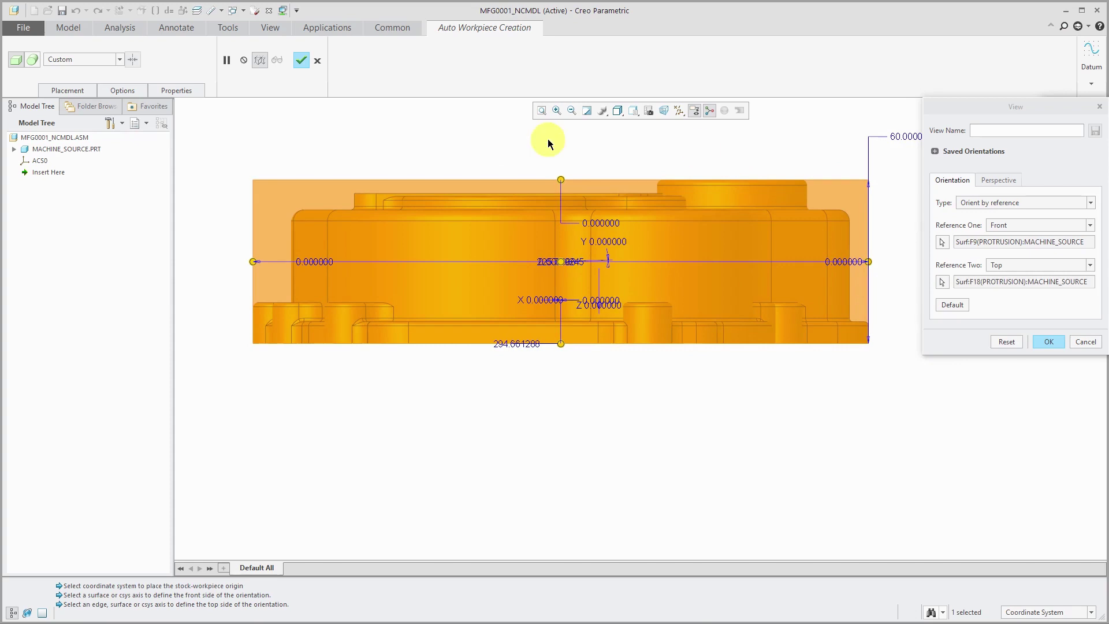
click(1056, 346)
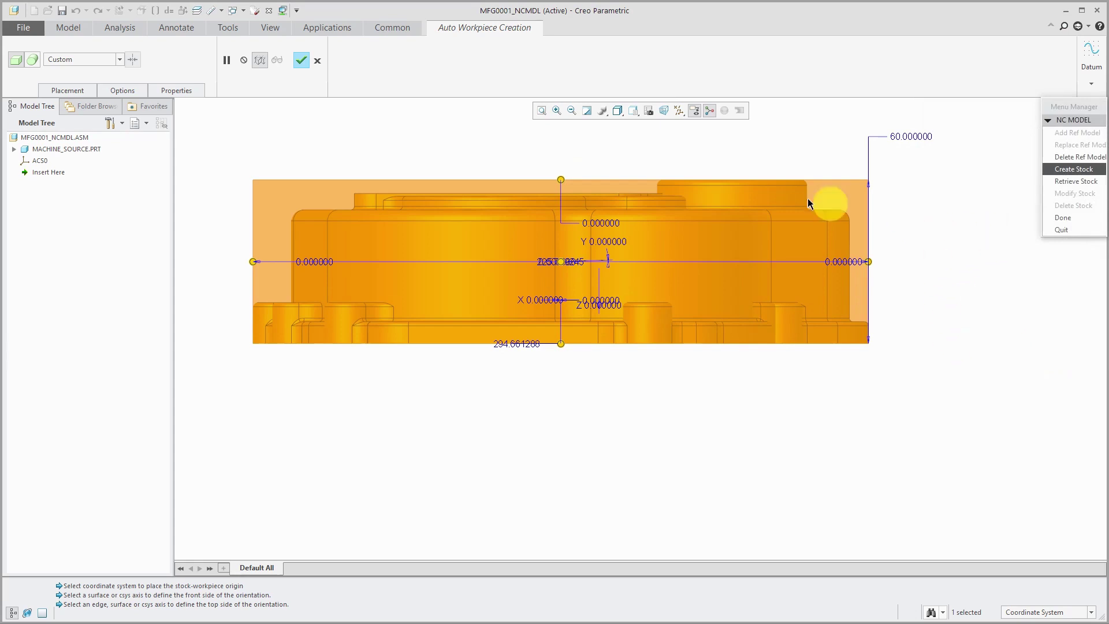
Set the stock workpiece's dimension units to inches
click(130, 92)
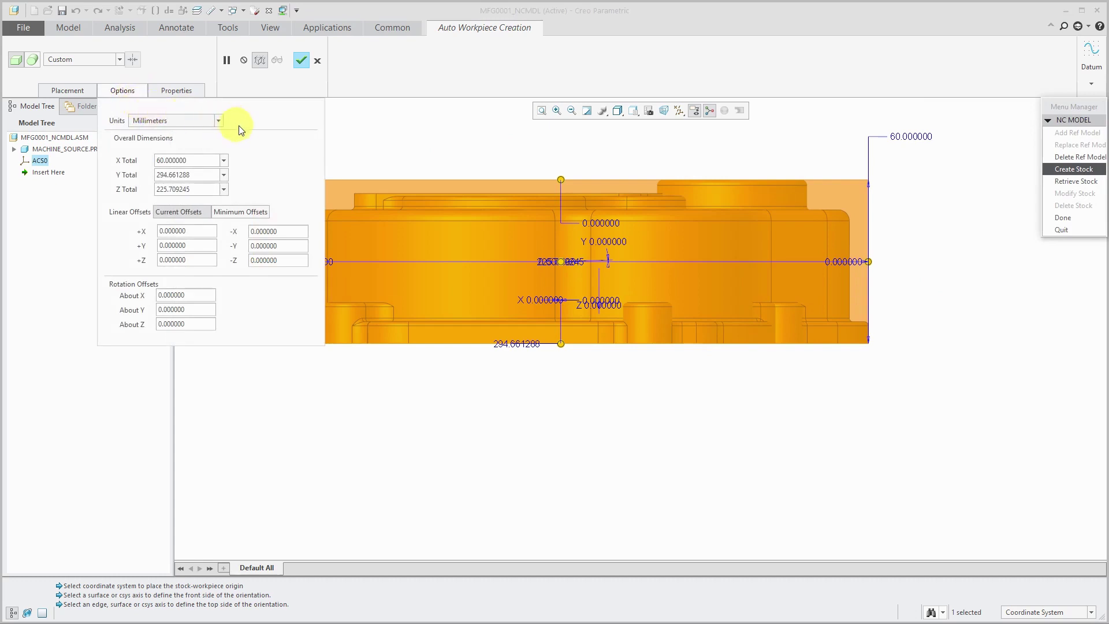
click(219, 121)
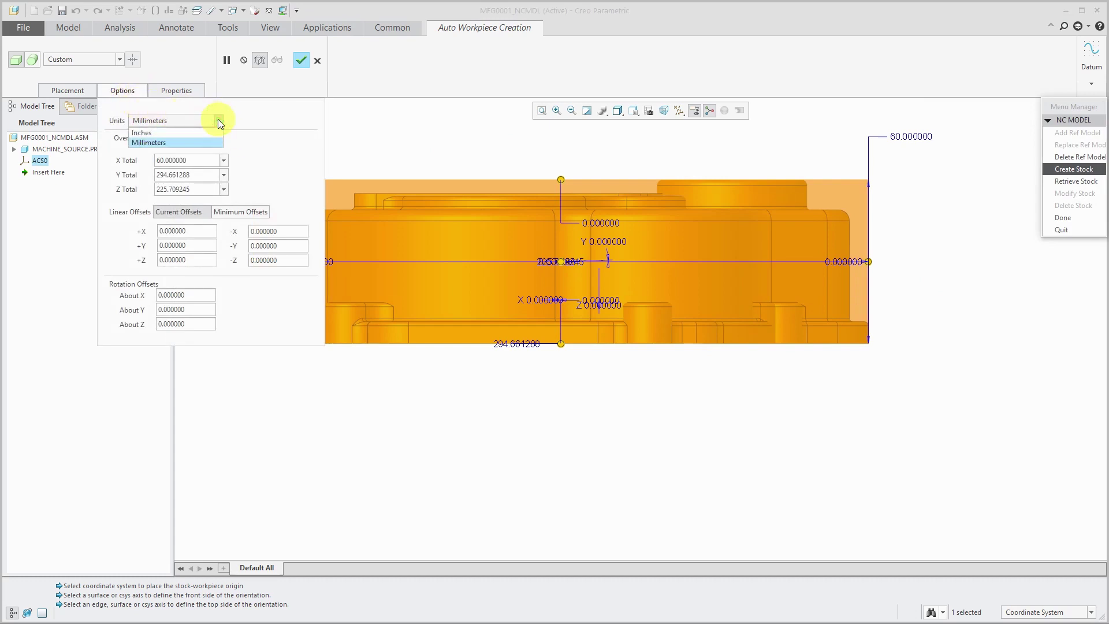
click(203, 133)
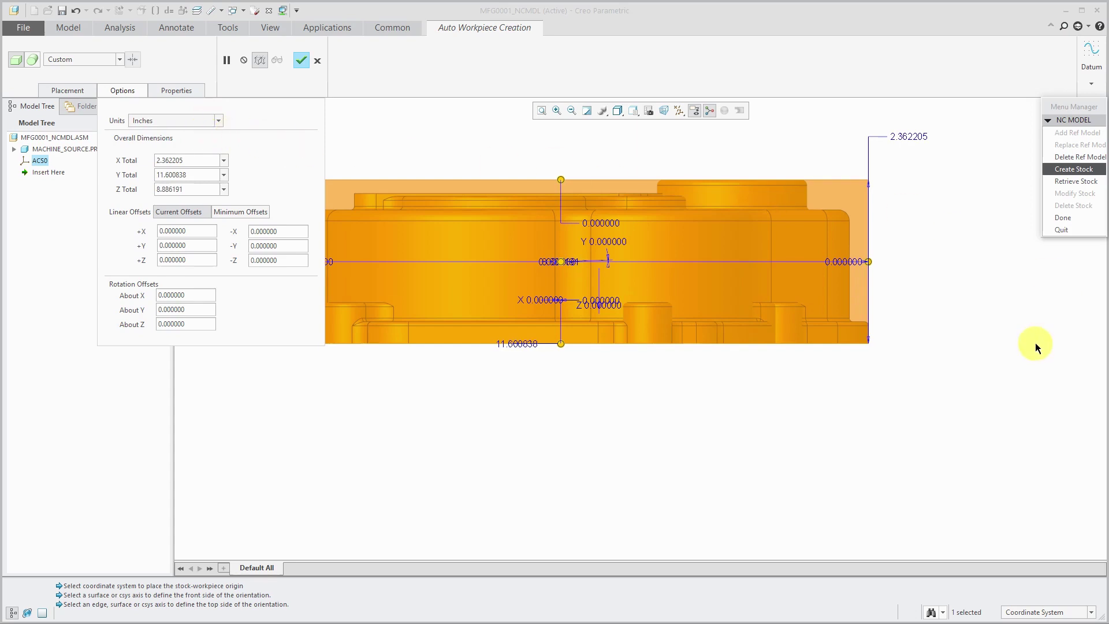
Set the stock's overall dimensions to 2.5 in X, 12 in Y and 9 in Z
scroll(1037, 344, down, 1)
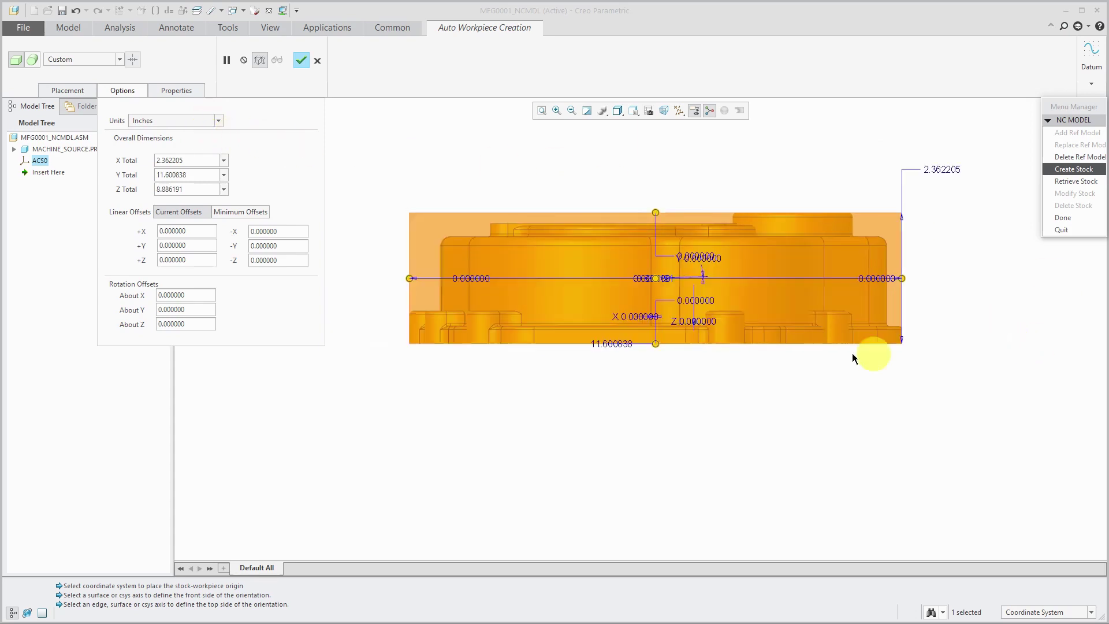
double_click(946, 172)
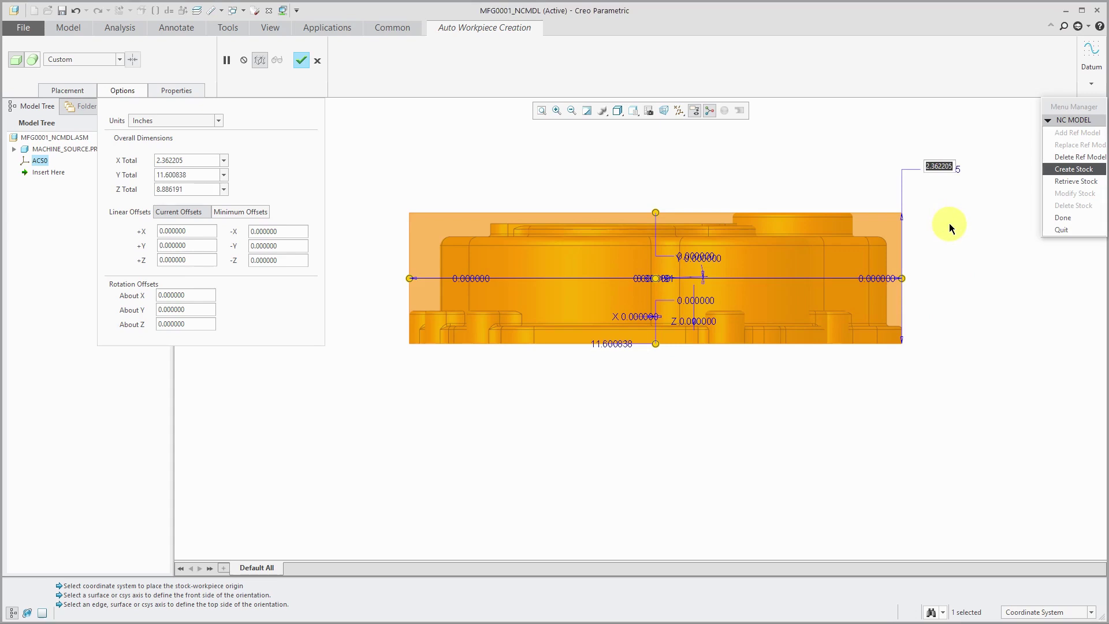
text(2.5)
key(Return)
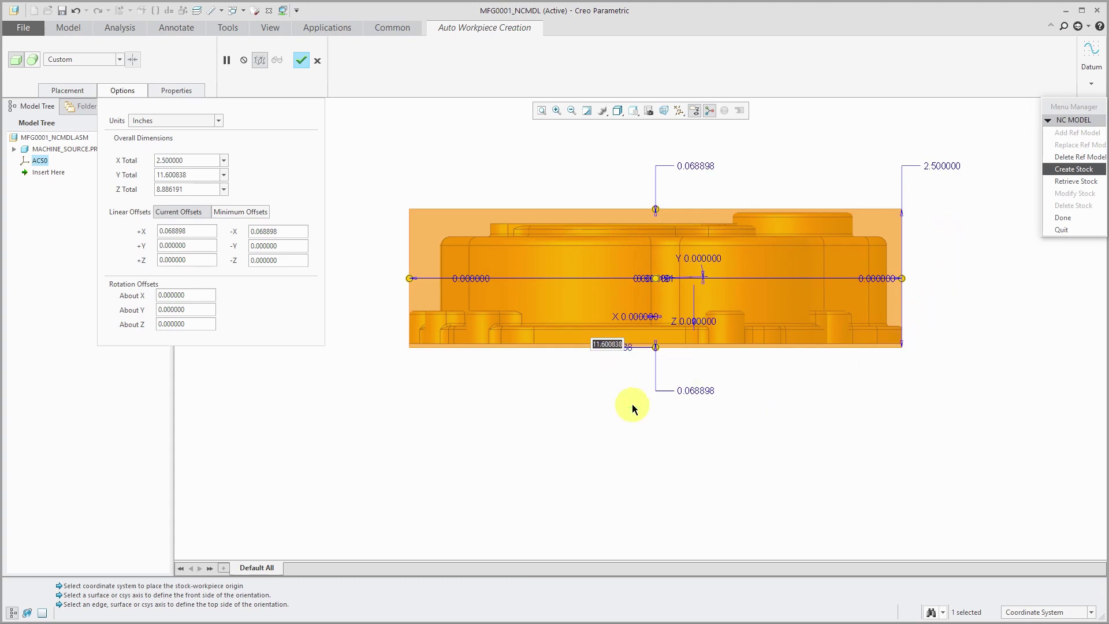
text(12)
key(Return)
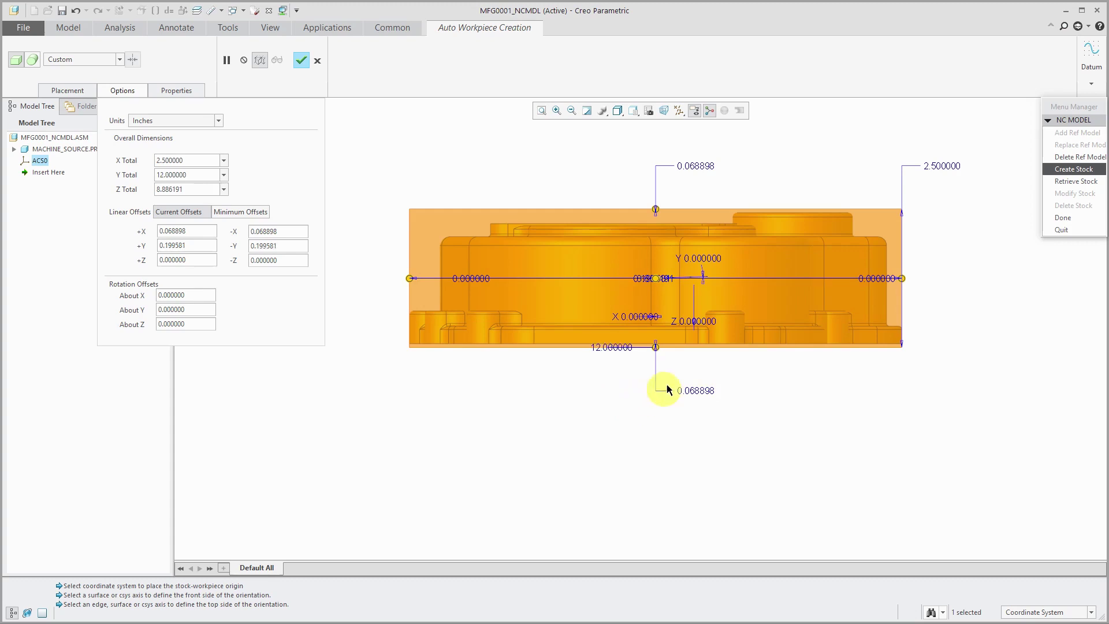
scroll(675, 319, up, 1)
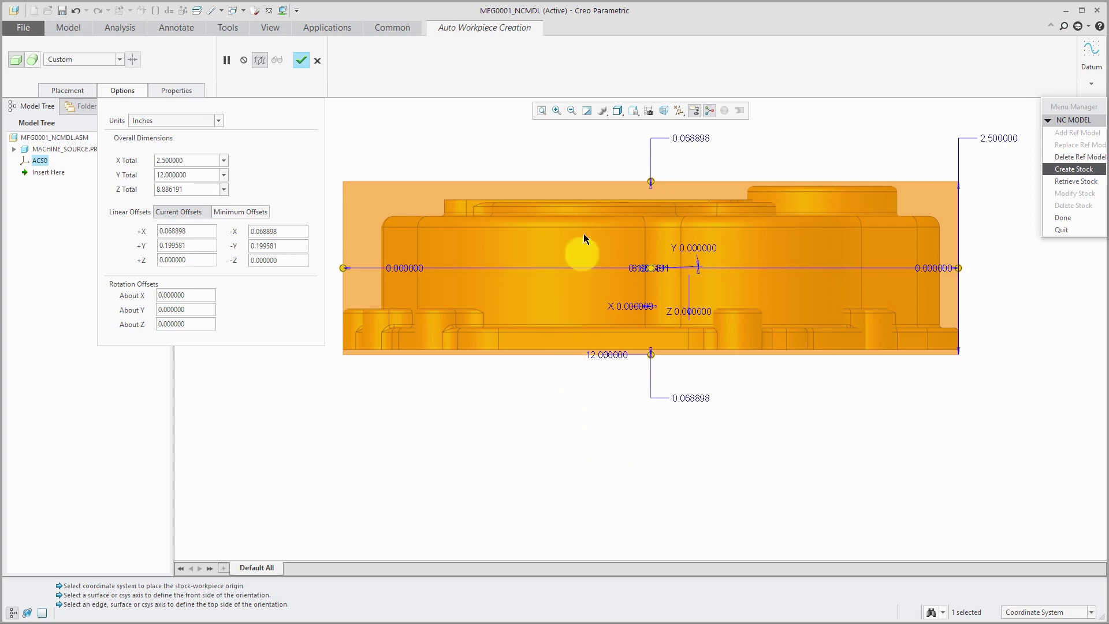
double_click(203, 190)
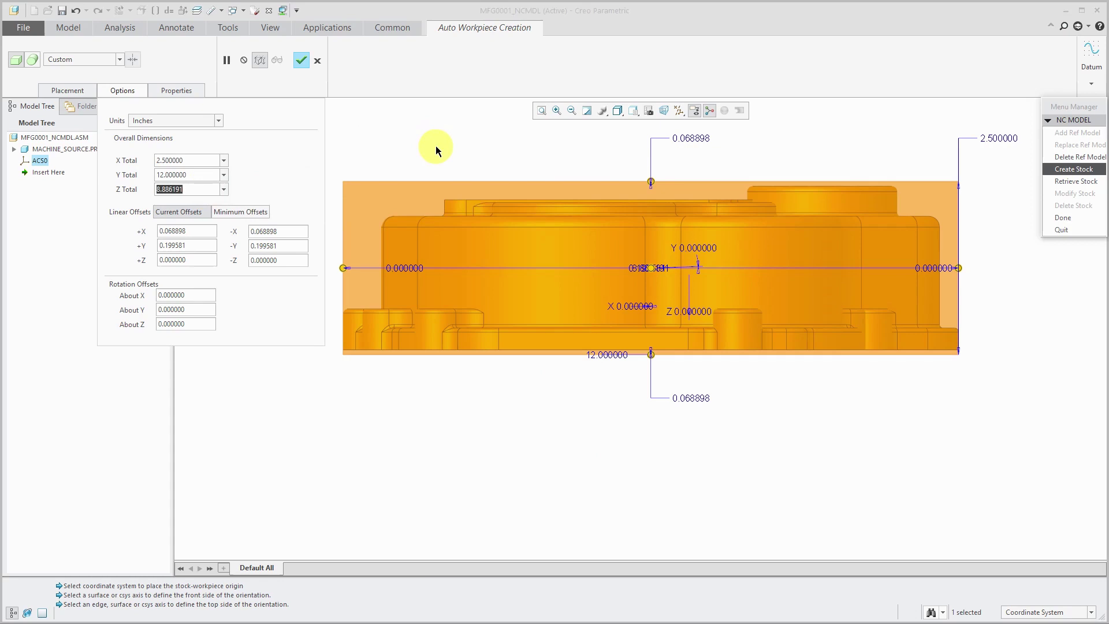
text(9)
key(Return)
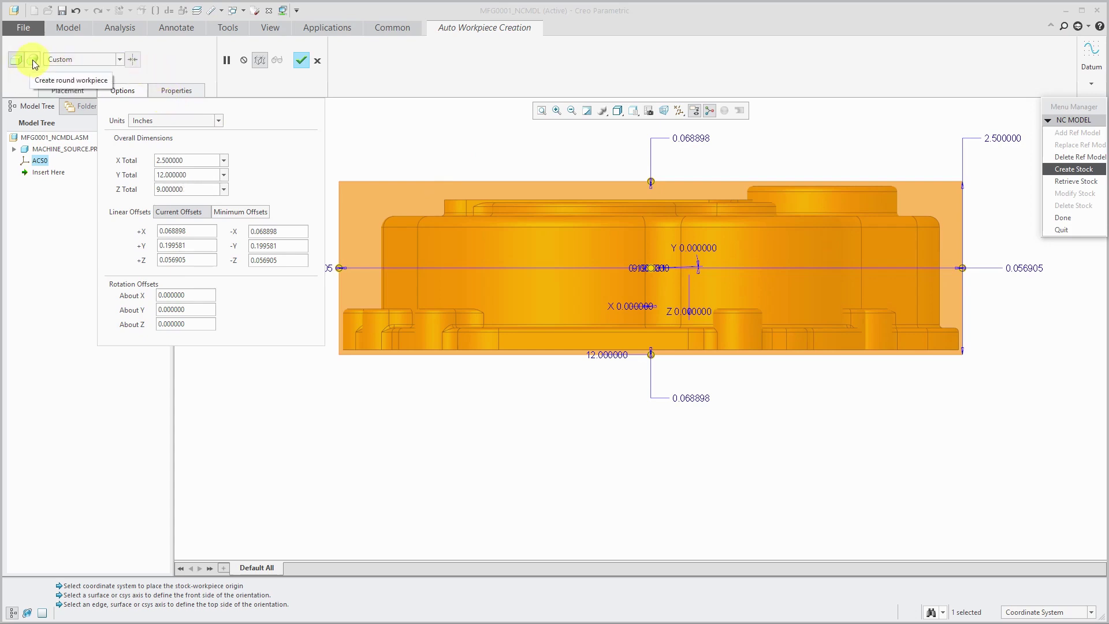
Accept the rectangular custom stock workpiece, and complete the NC model to bring it into the manufacturing assembly for placement
click(120, 60)
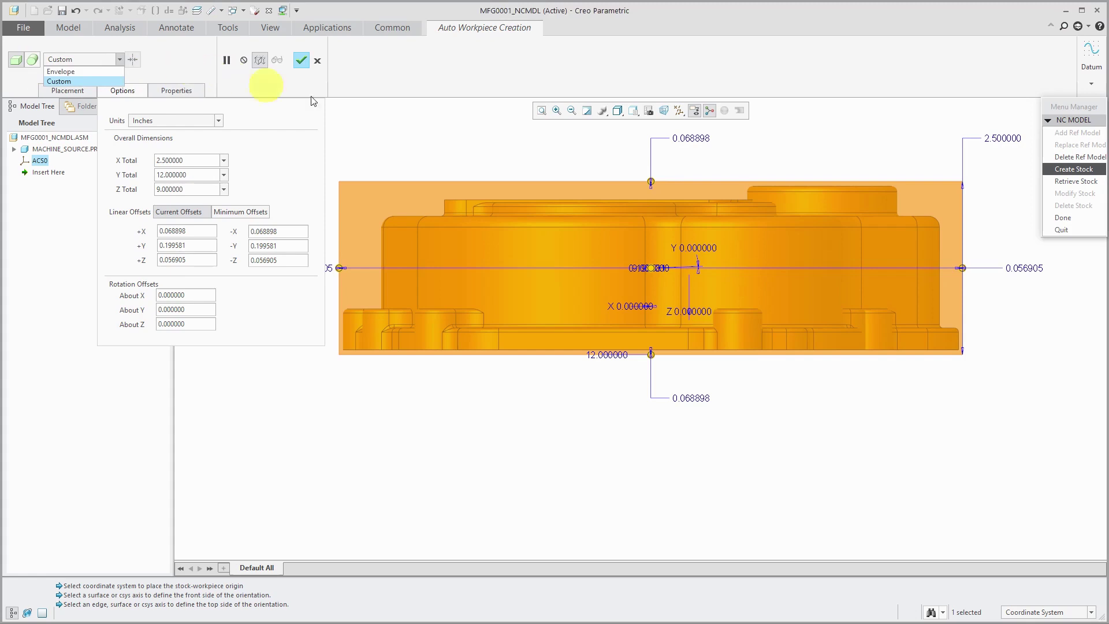
click(402, 148)
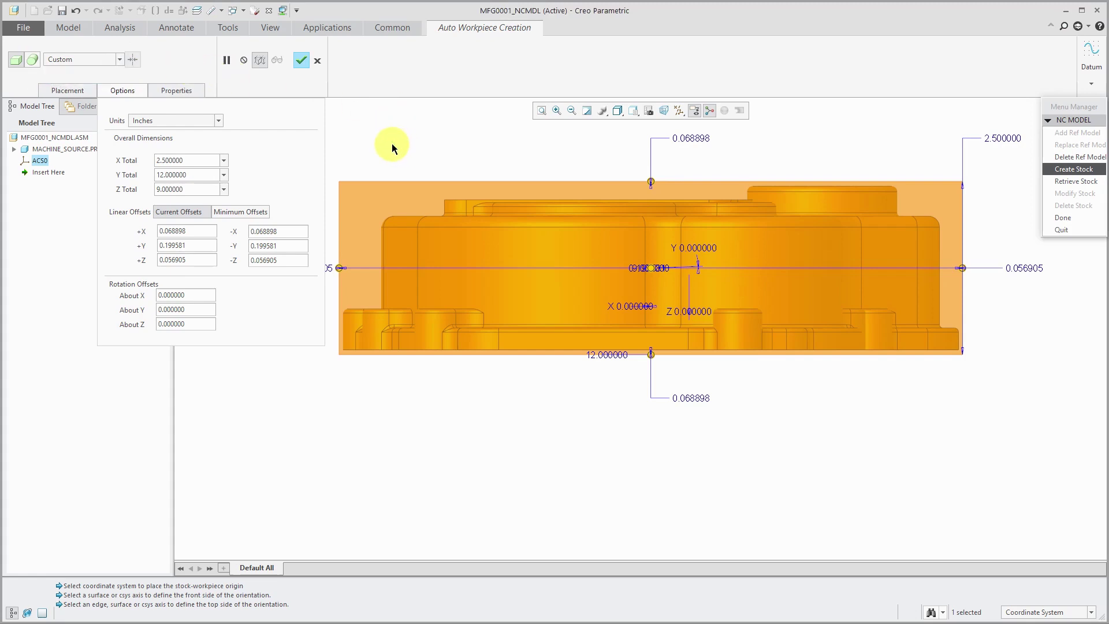
click(302, 62)
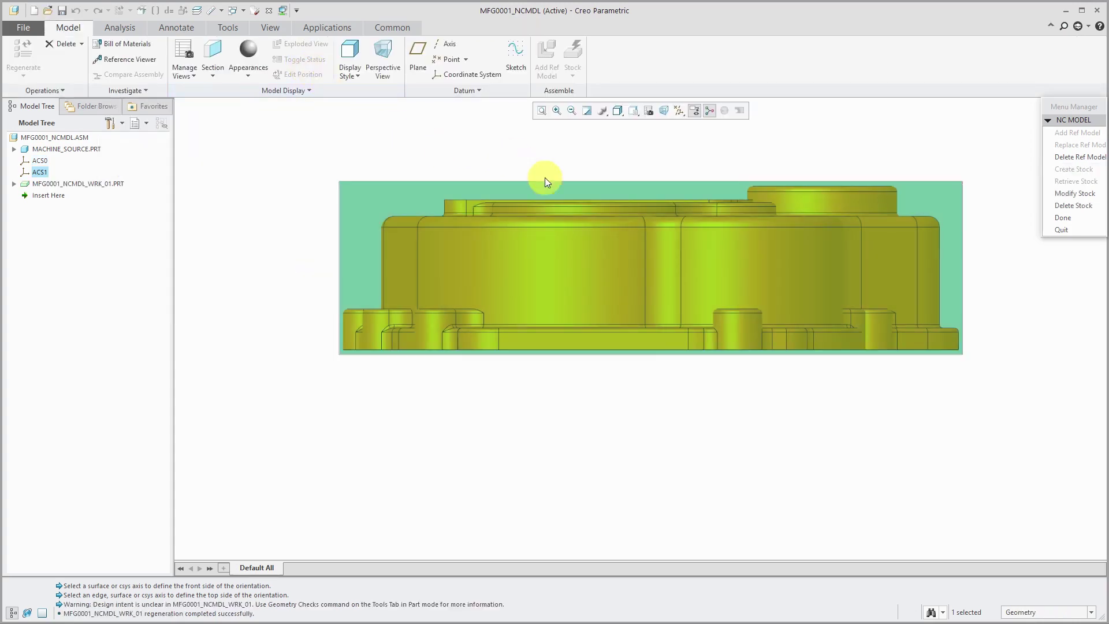
key(ctrl+d)
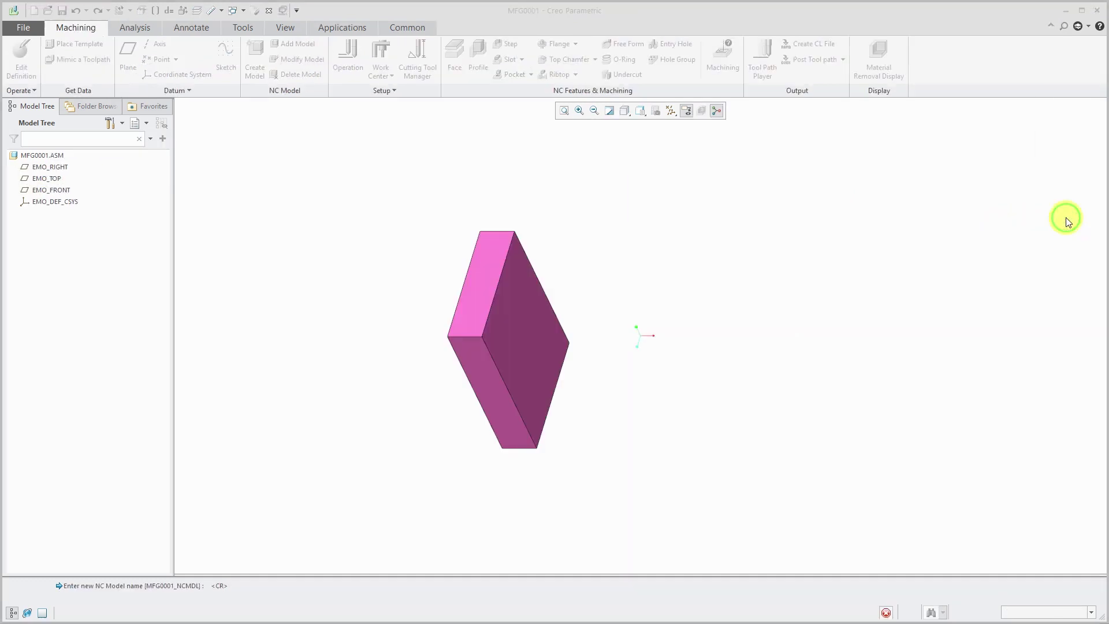
key(Return)
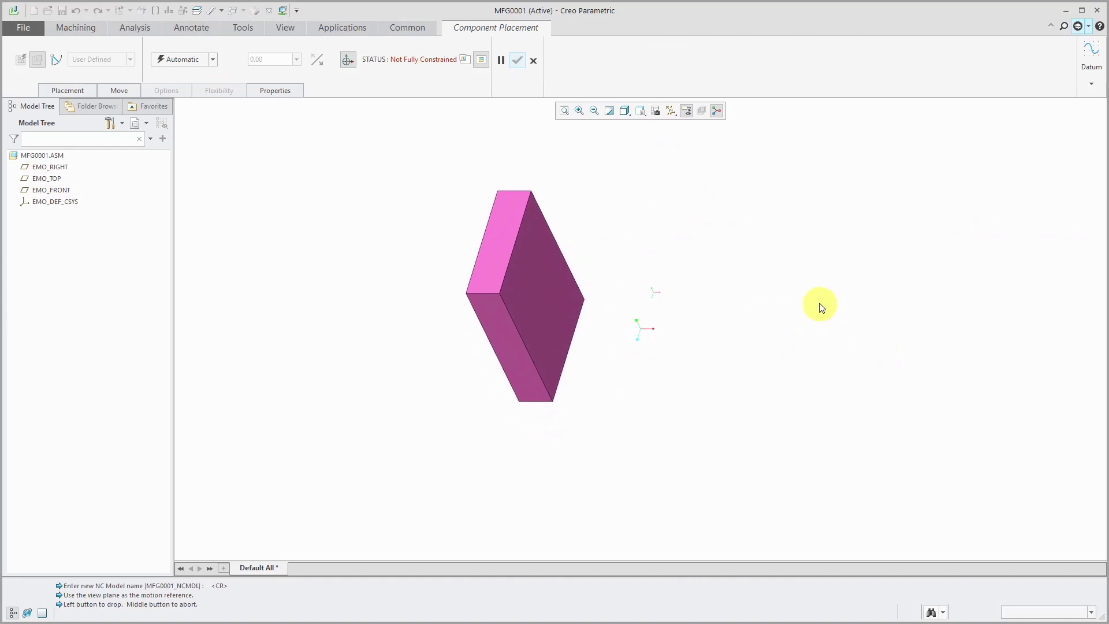
Drop the NC model in the assembly view and turn on the display of the datum planes
click(849, 303)
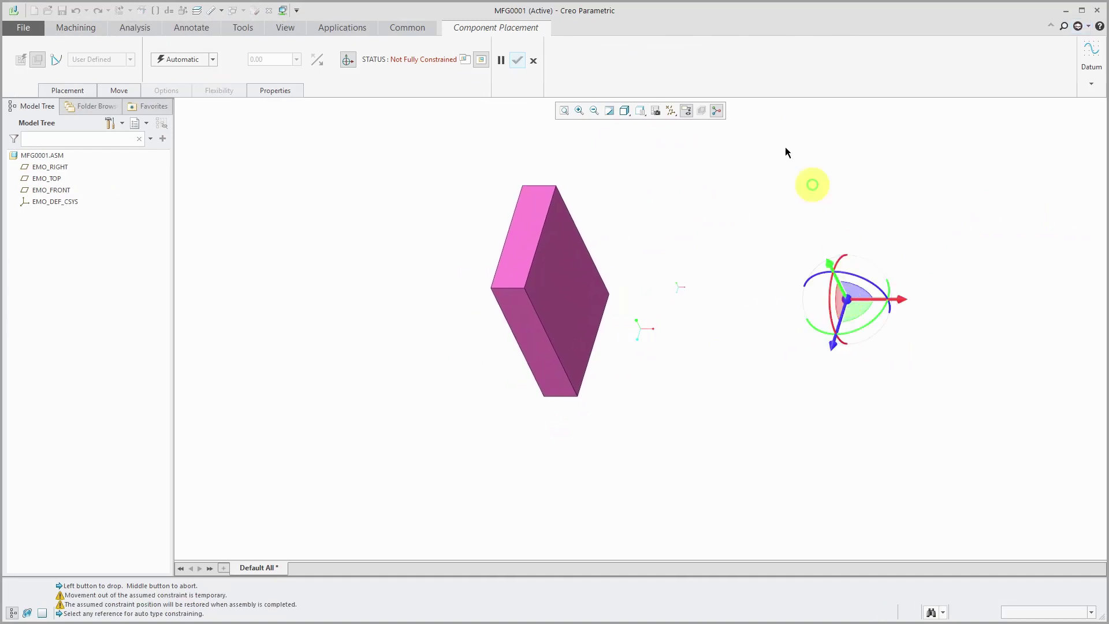
click(671, 111)
click(713, 176)
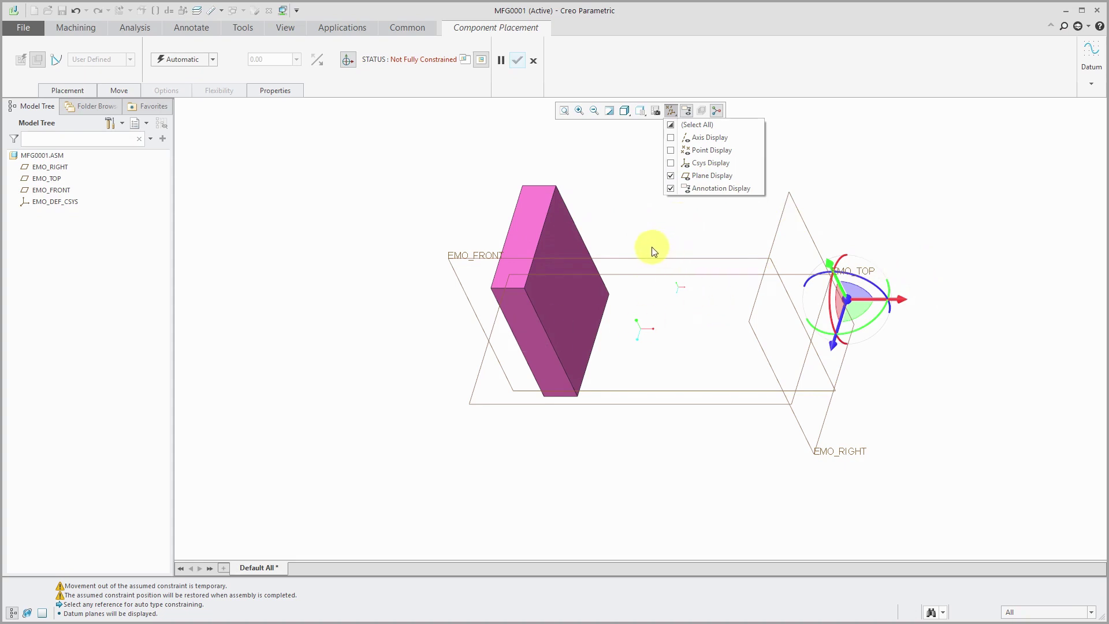
click(664, 234)
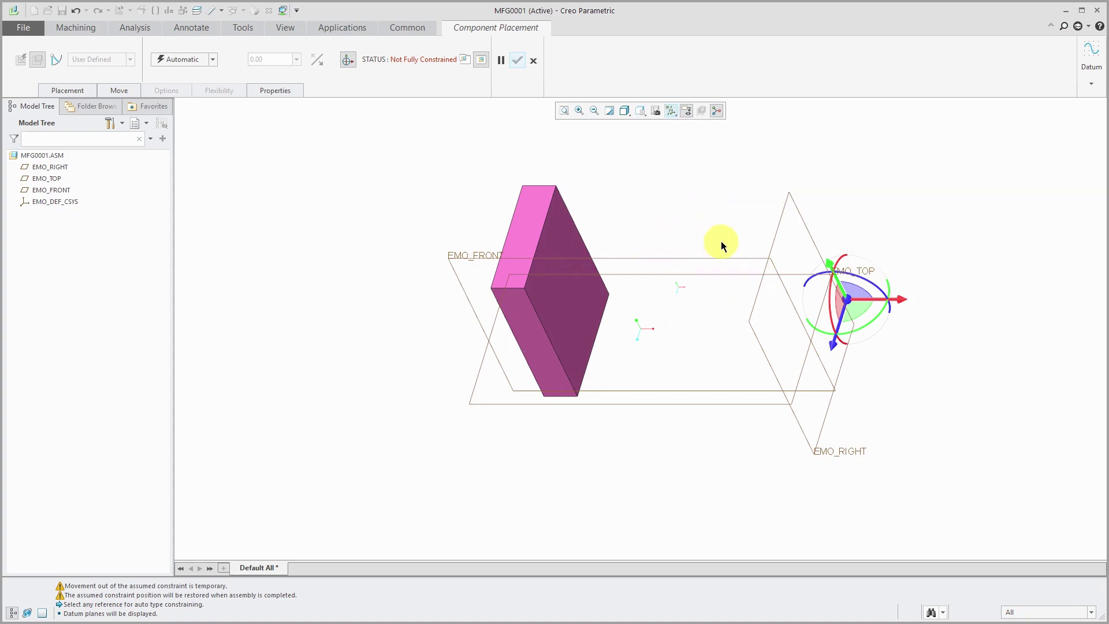
shift+middle_drag(718, 240, 616, 258)
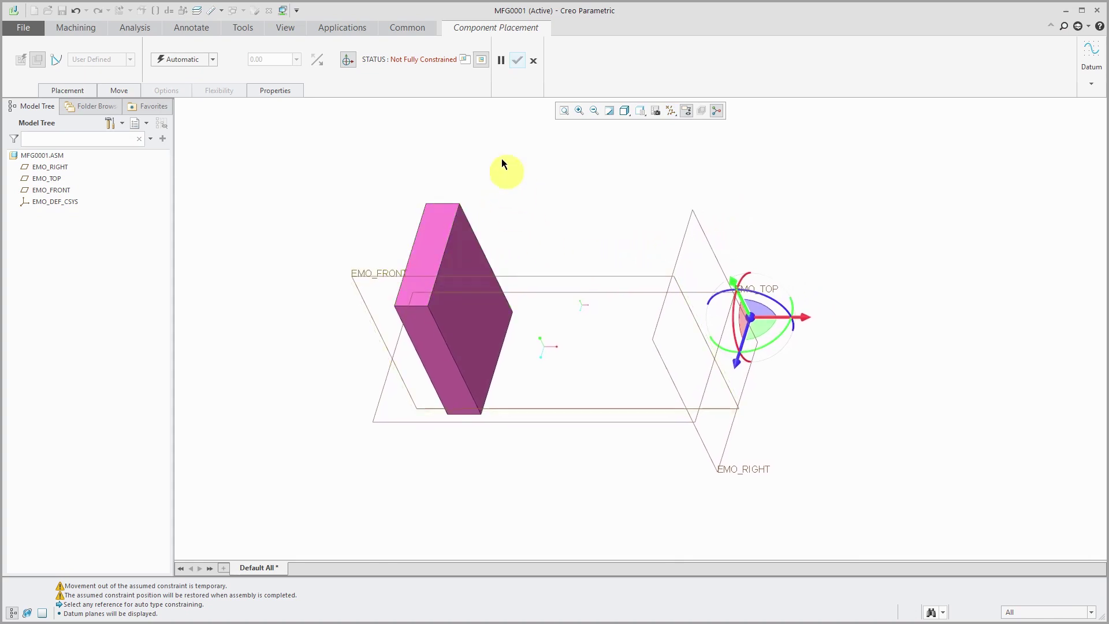
Show the NC model in a separate component window, magnified, and enlarge that window
click(466, 61)
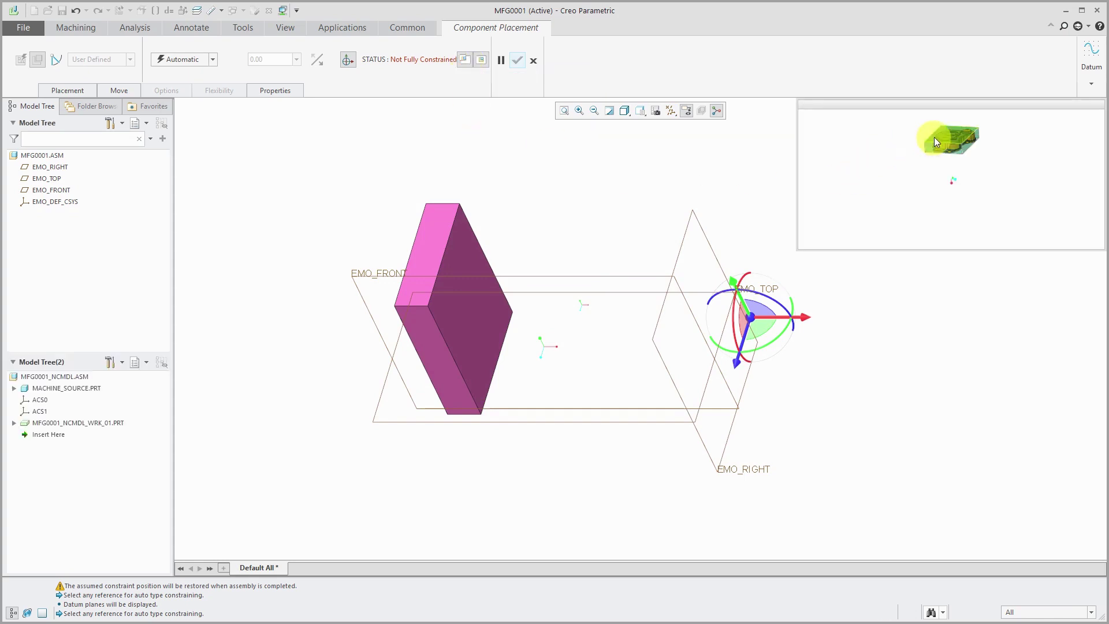
scroll(935, 137, up, 3)
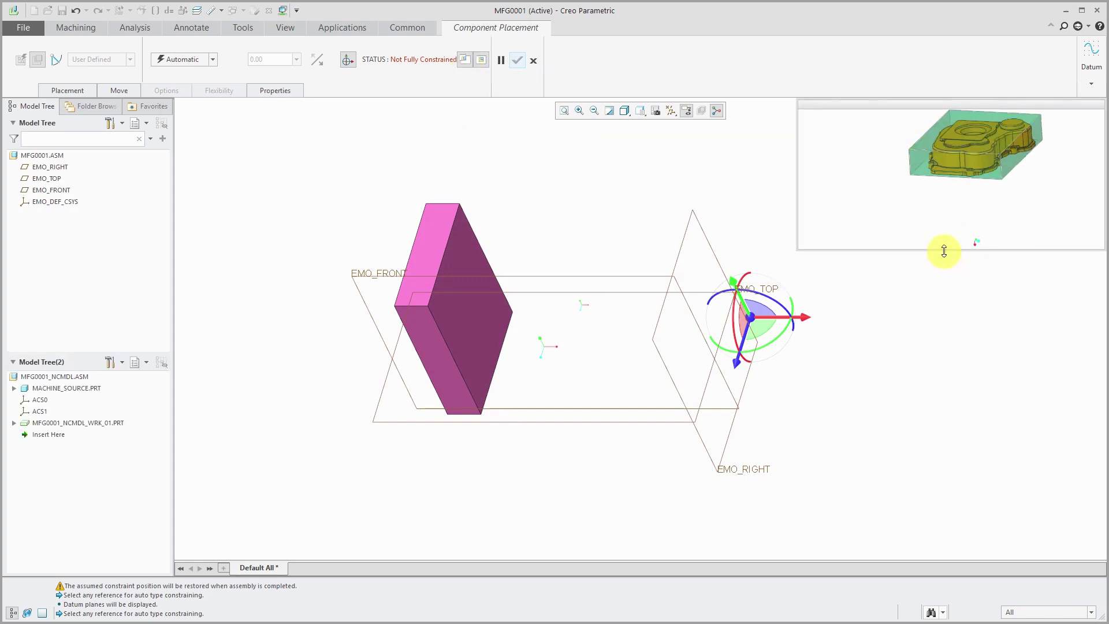
drag(941, 249, 936, 339)
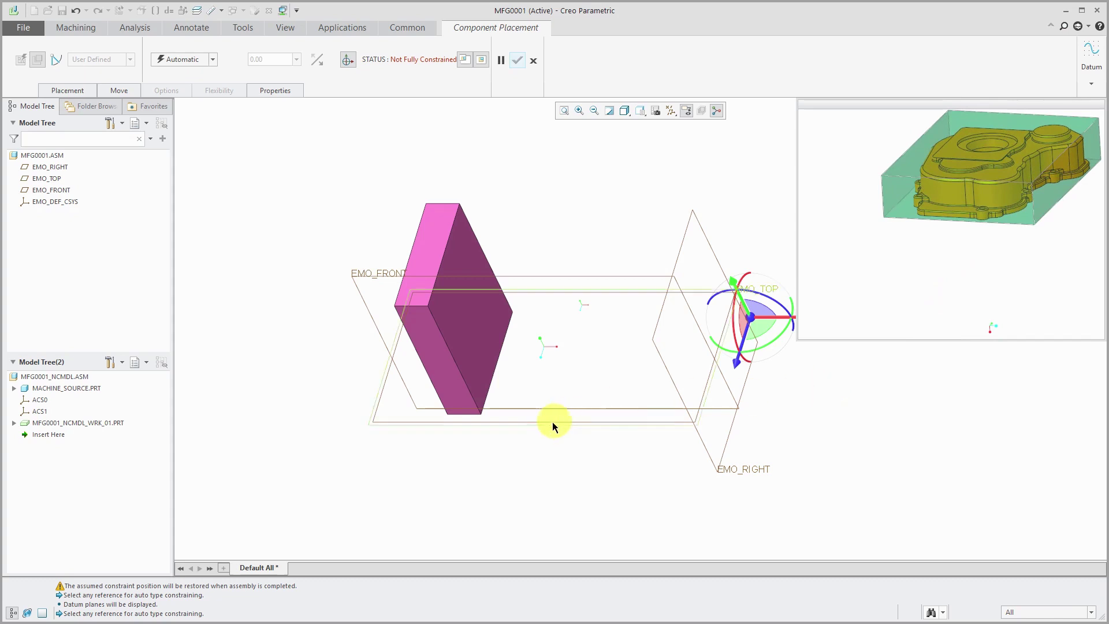
Constrain the stock workpiece's bottom face coincident with the EMO_TOP datum plane
click(603, 424)
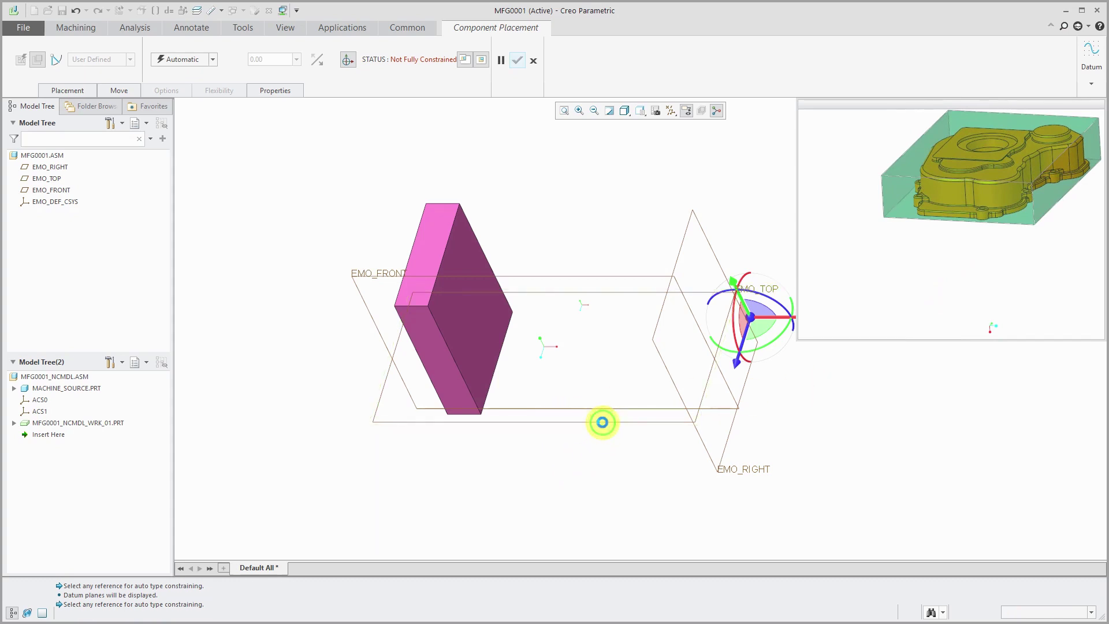
click(1047, 207)
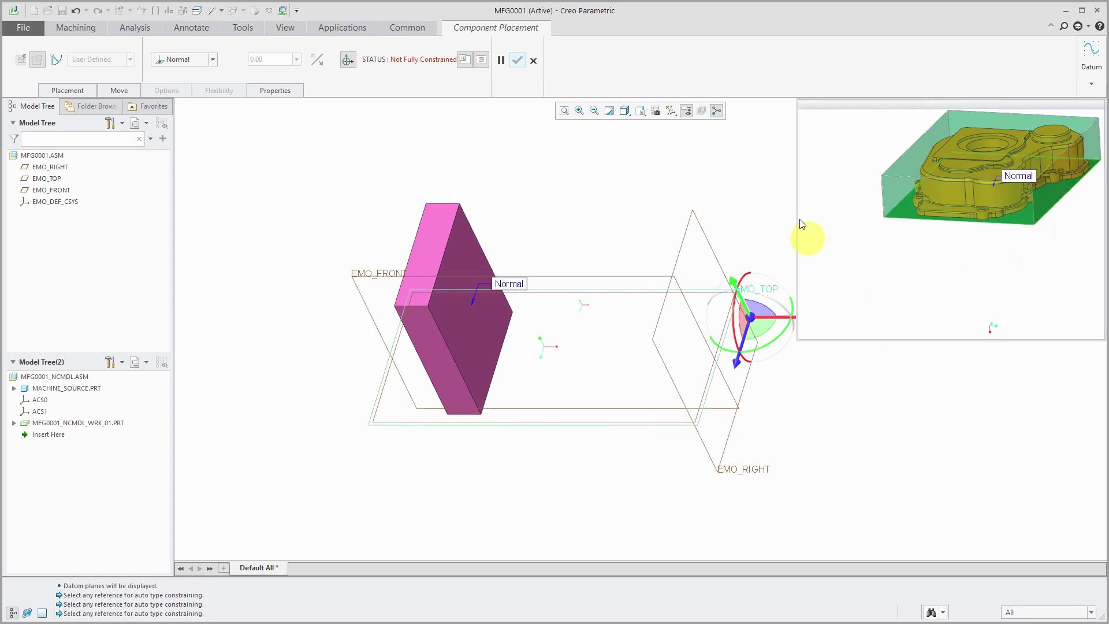
click(509, 284)
click(552, 292)
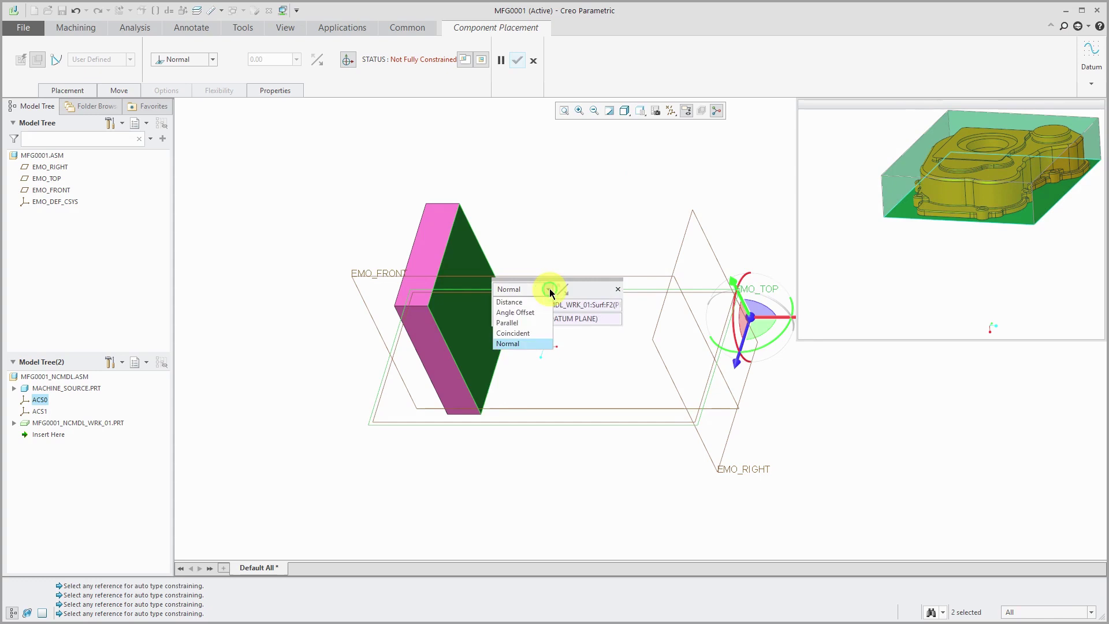
click(535, 329)
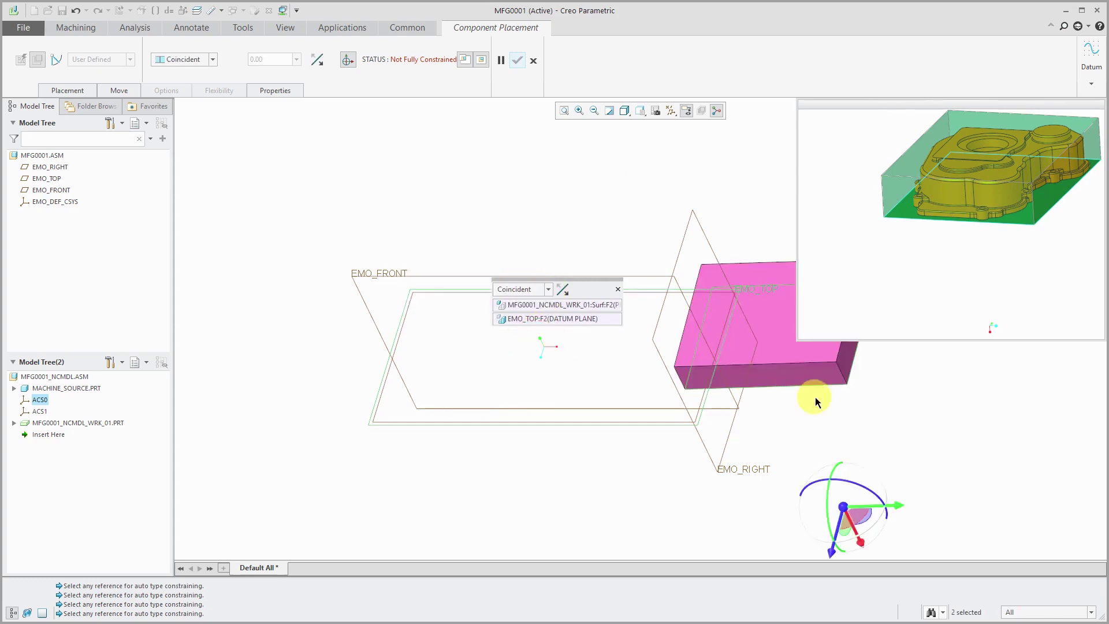
scroll(537, 355, down, 4)
scroll(665, 351, up, 2)
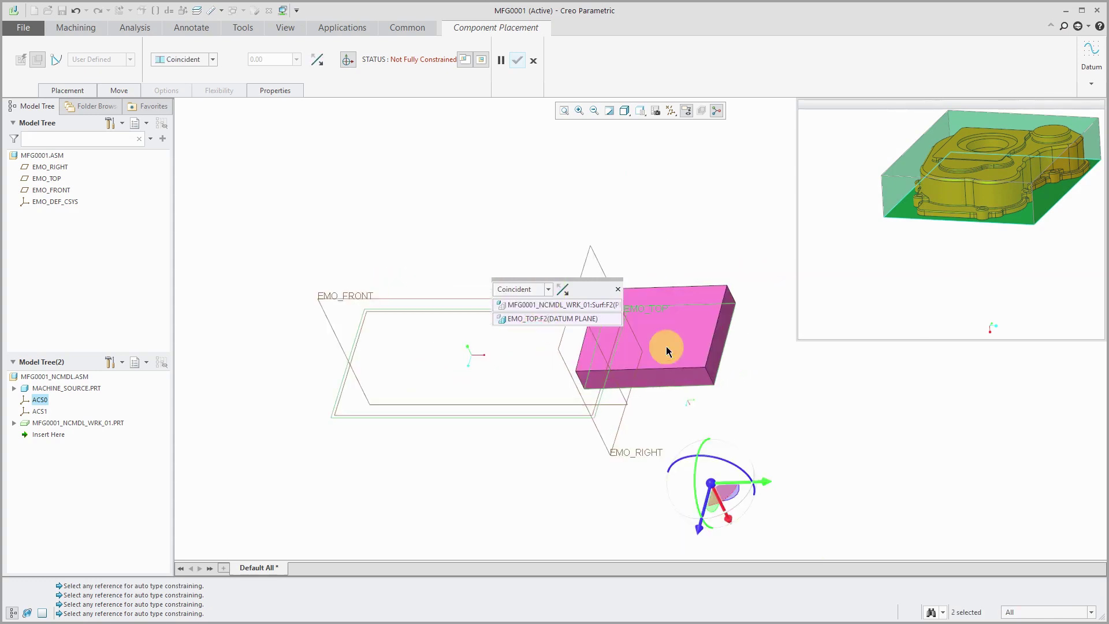
Try to align the stock's long side face with EMO_FRONT without adding a new constraint, and undo it
click(682, 380)
click(445, 298)
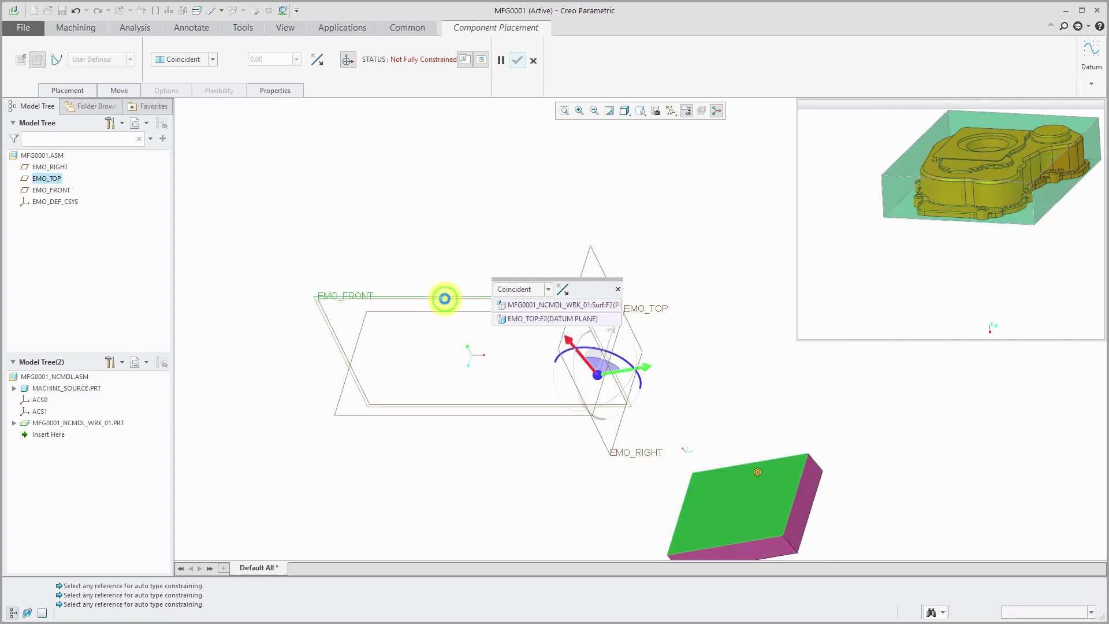
click(62, 92)
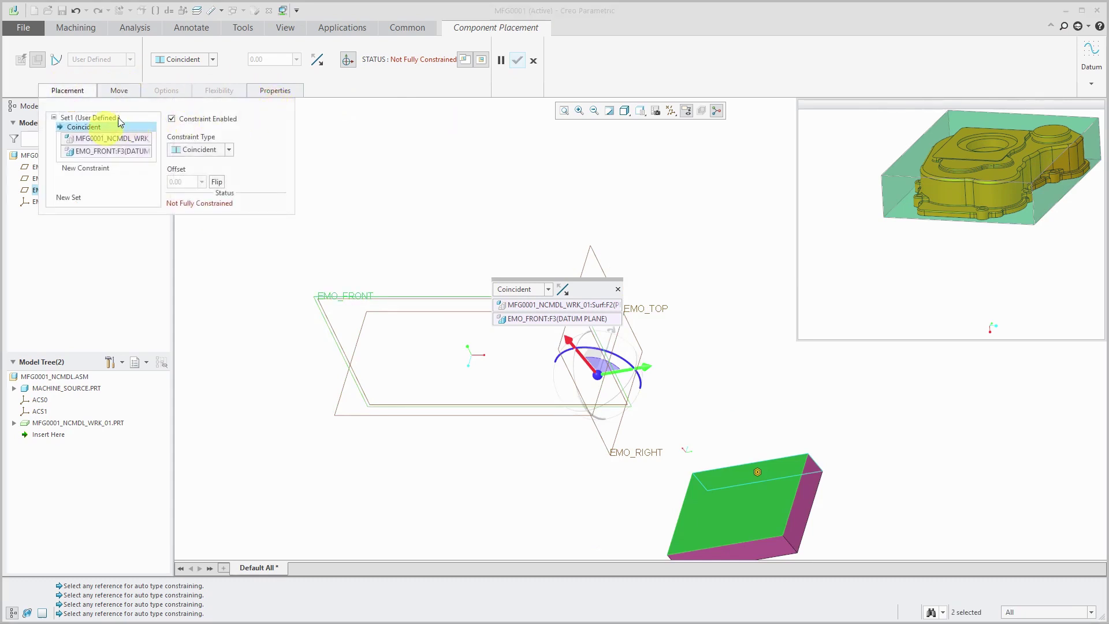
click(76, 10)
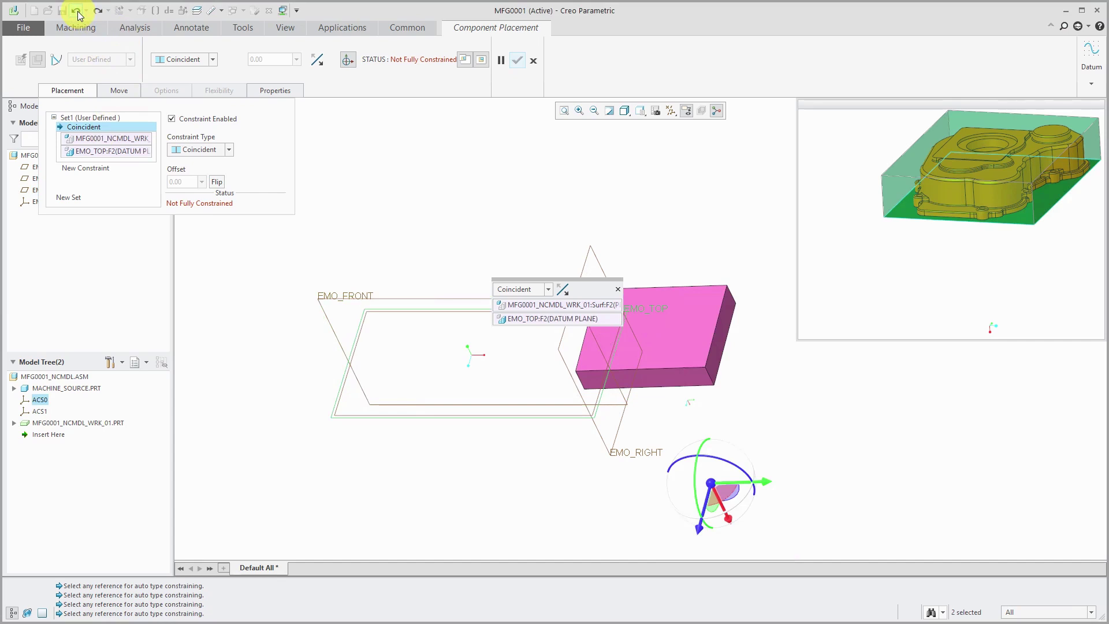
Add a new constraint making the stock's long side face coincident with the EMO_FRONT datum plane
click(104, 167)
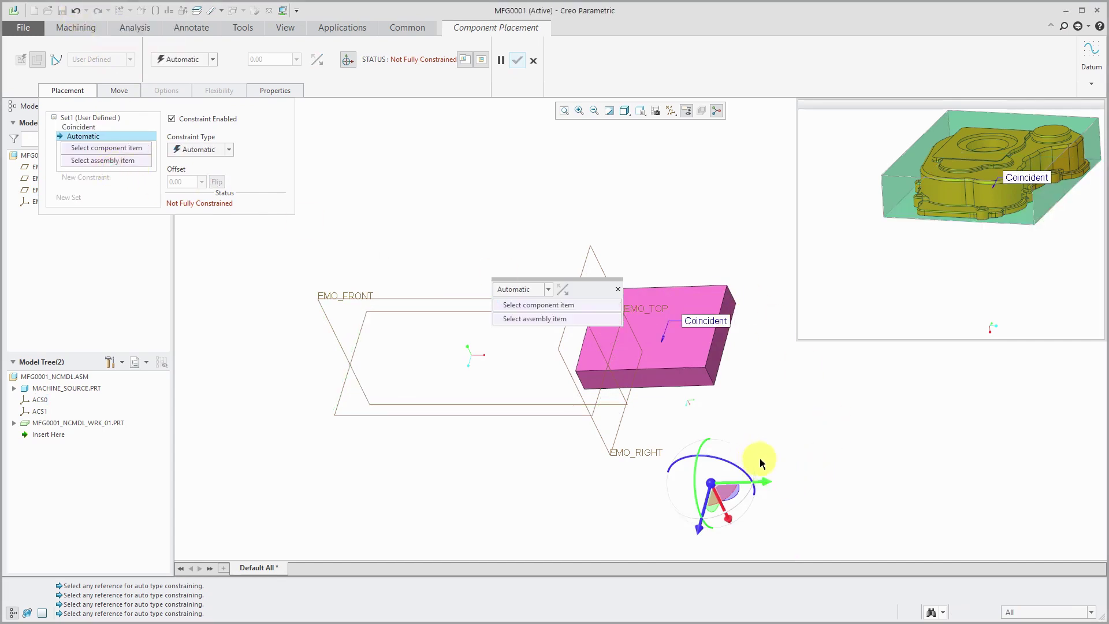
click(678, 380)
click(394, 299)
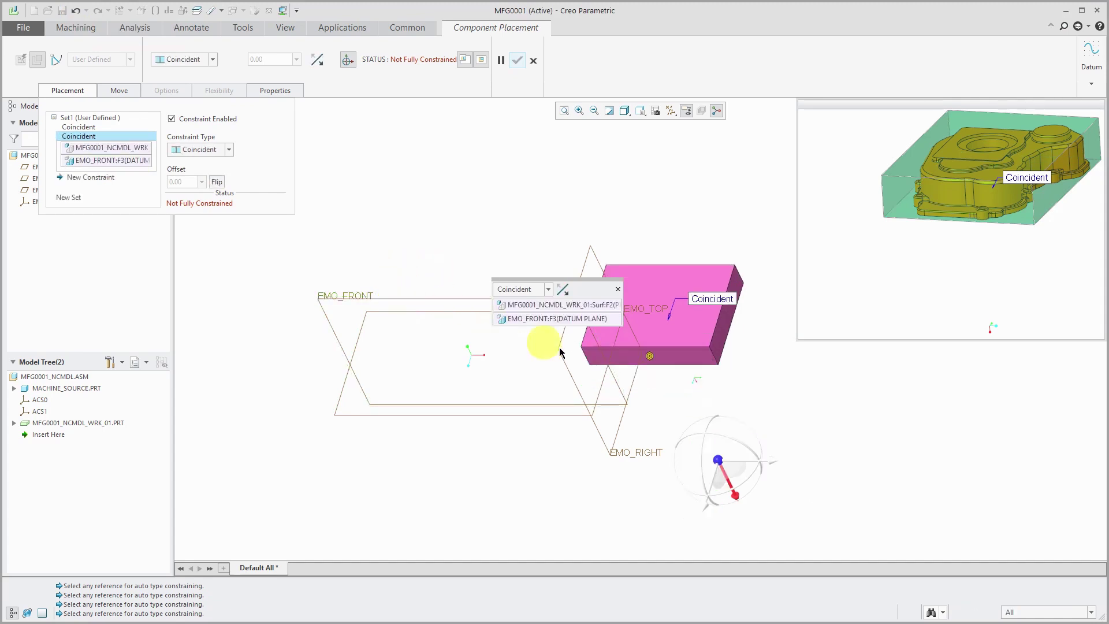
Add another constraint making the stock's adjacent end face coincident with the EMO_RIGHT datum plane
right_click(608, 190)
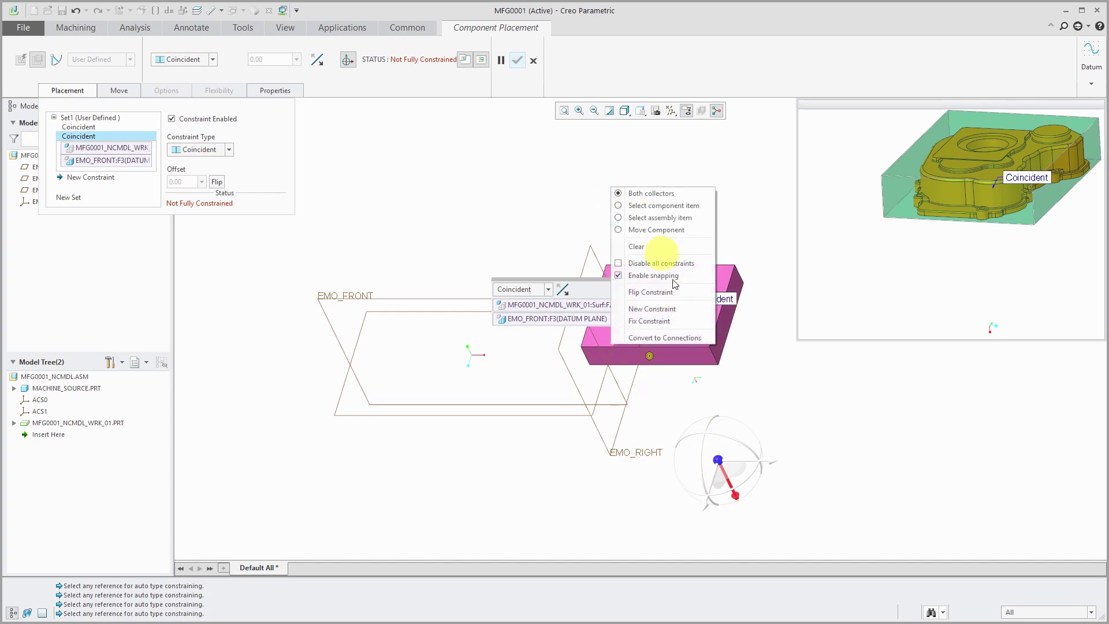
click(729, 302)
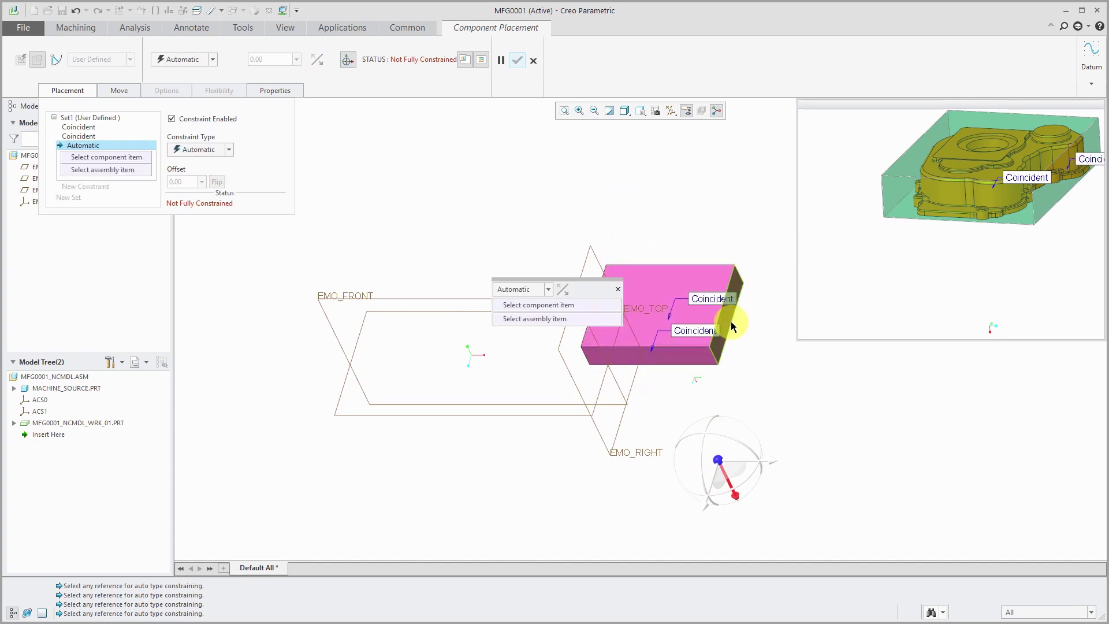
click(739, 305)
click(594, 249)
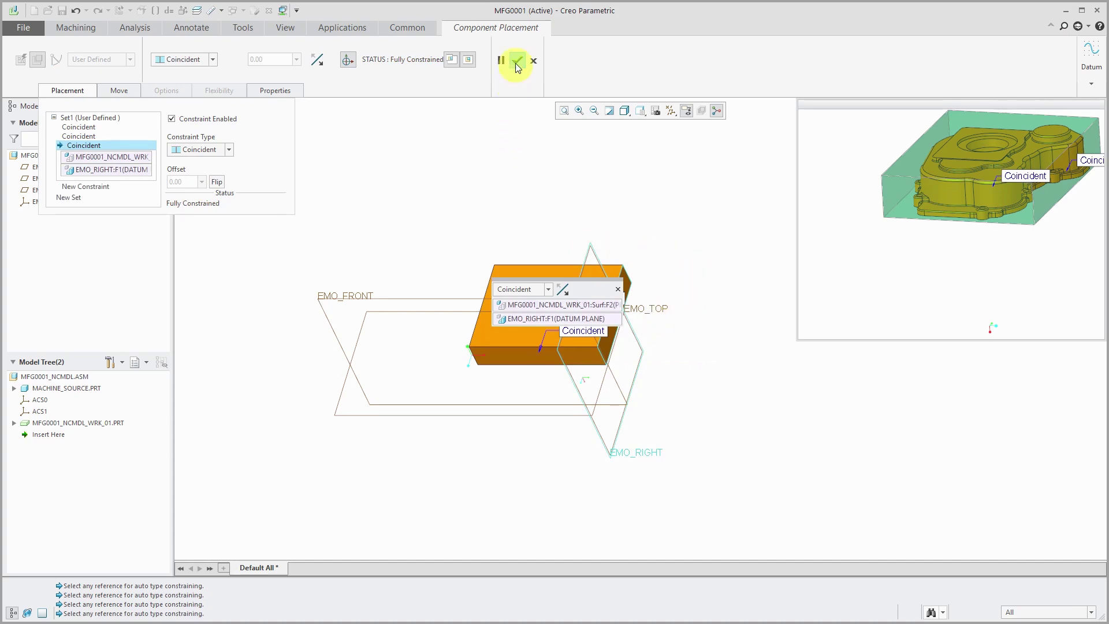
Complete the NC model placement and accept the absolute accuracy of 2.9908e-03 inch for assembly MFG0001
click(517, 62)
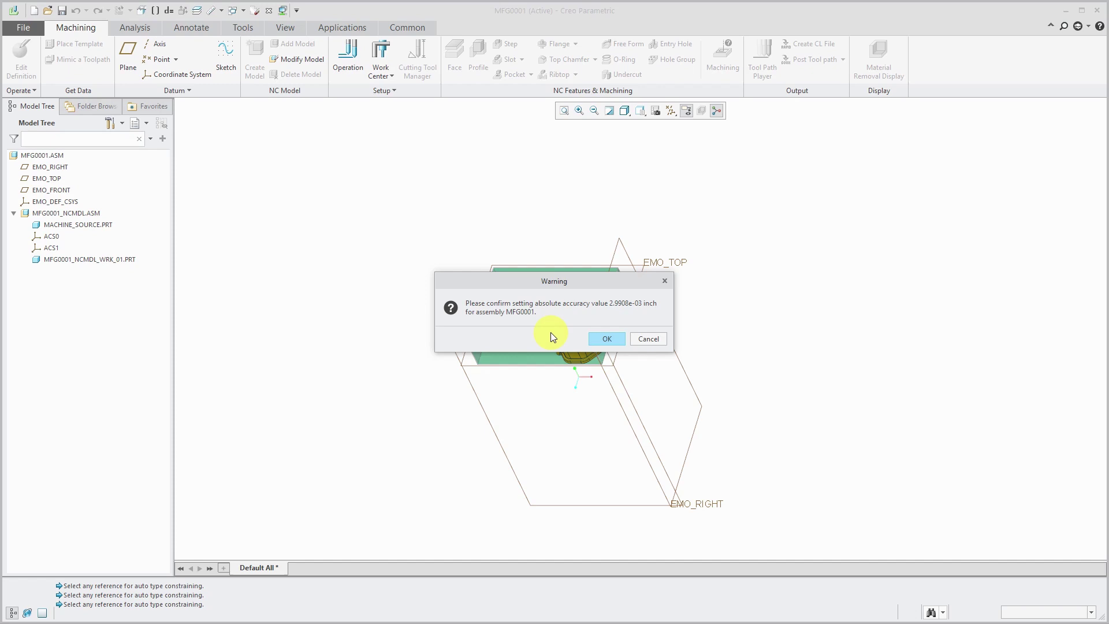
click(608, 339)
middle_drag(614, 334, 514, 235)
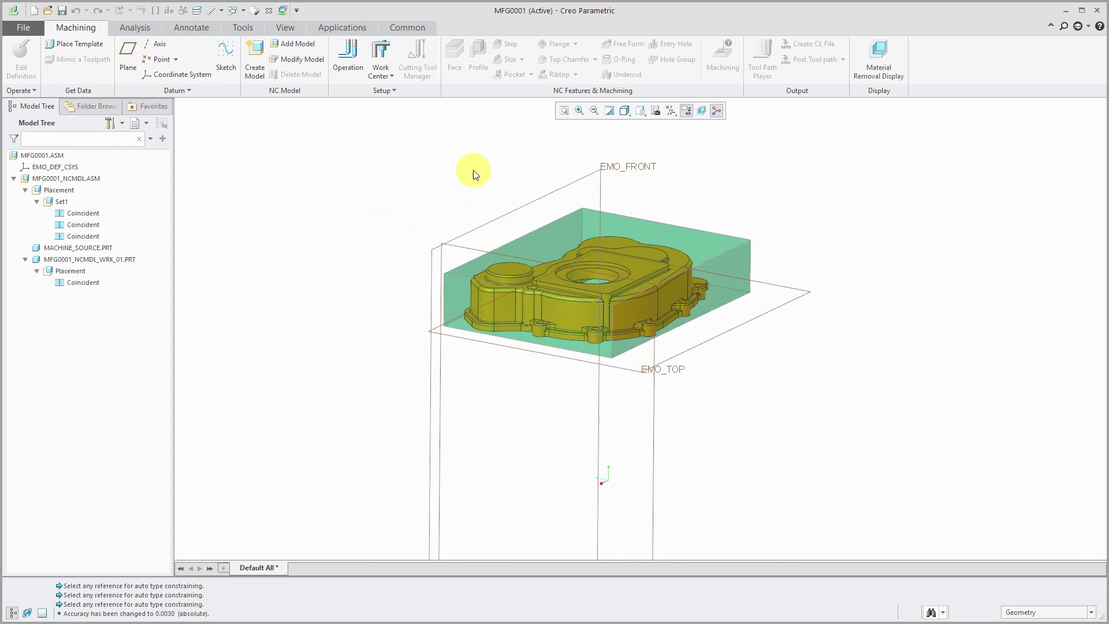